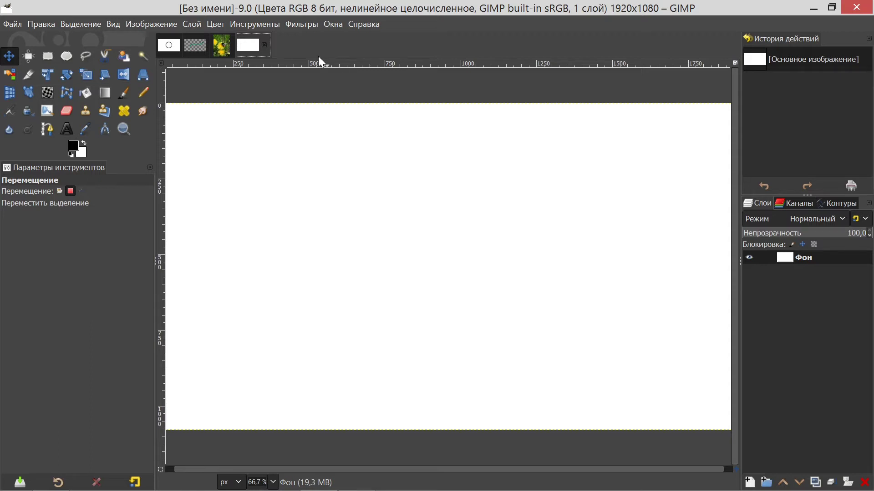
- Activate Bucket Fill and reset its options to defaults, restoring threshold 15
left_click(261, 24)
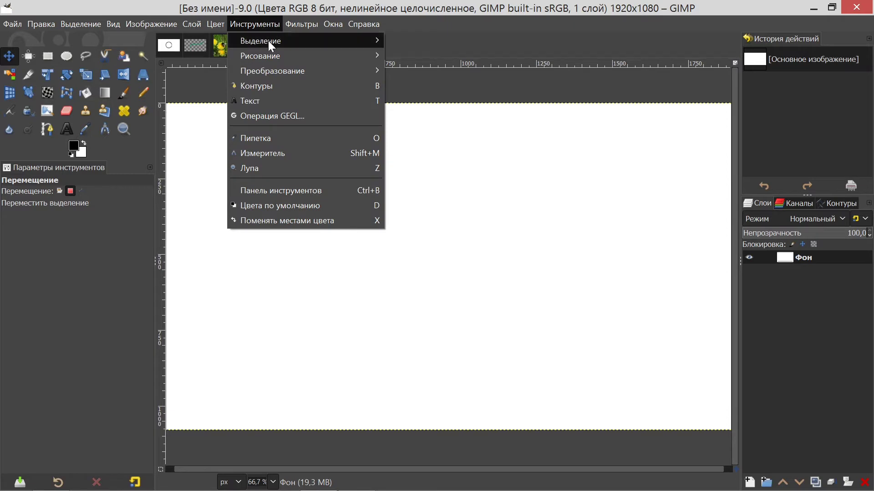
mouse_move(287, 56)
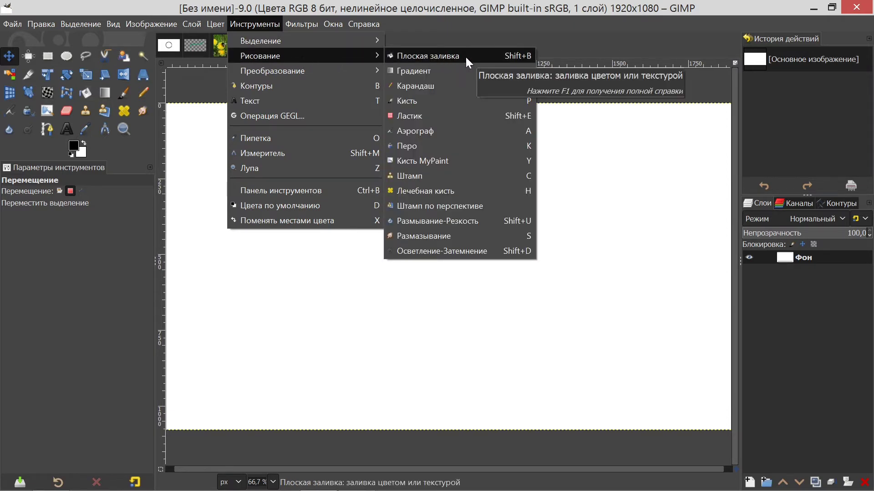
left_click(446, 29)
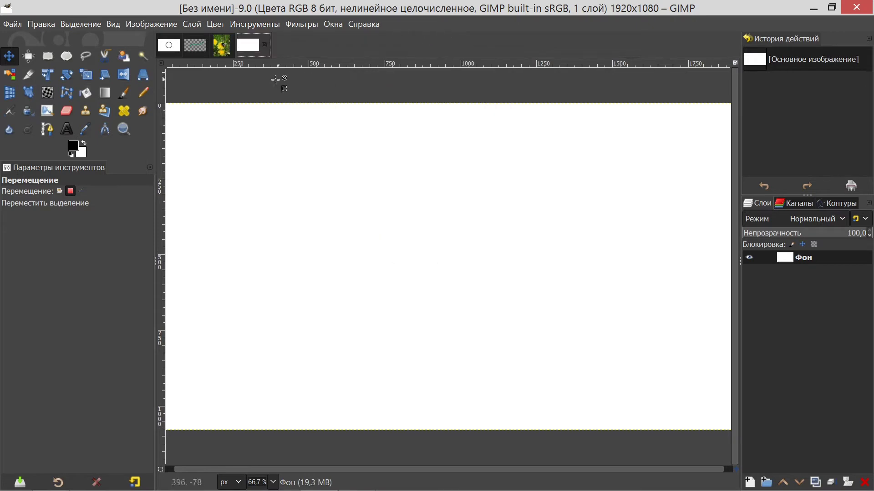
left_click(89, 96)
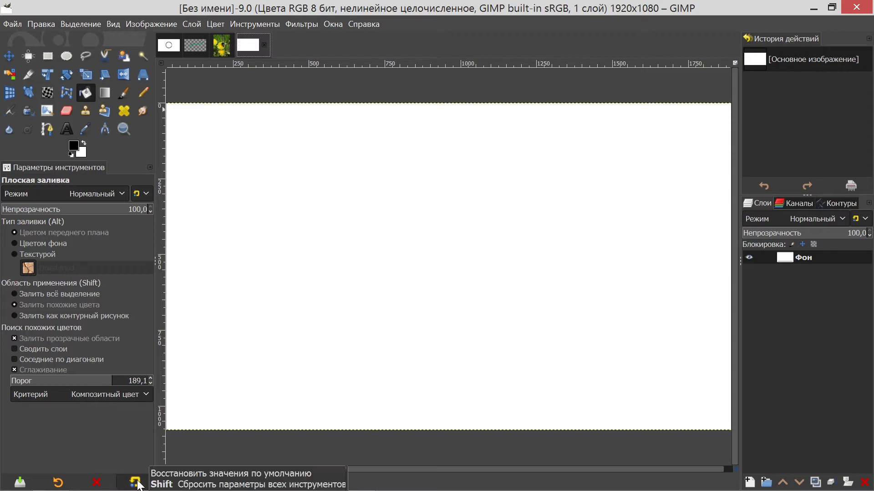
left_click(135, 483)
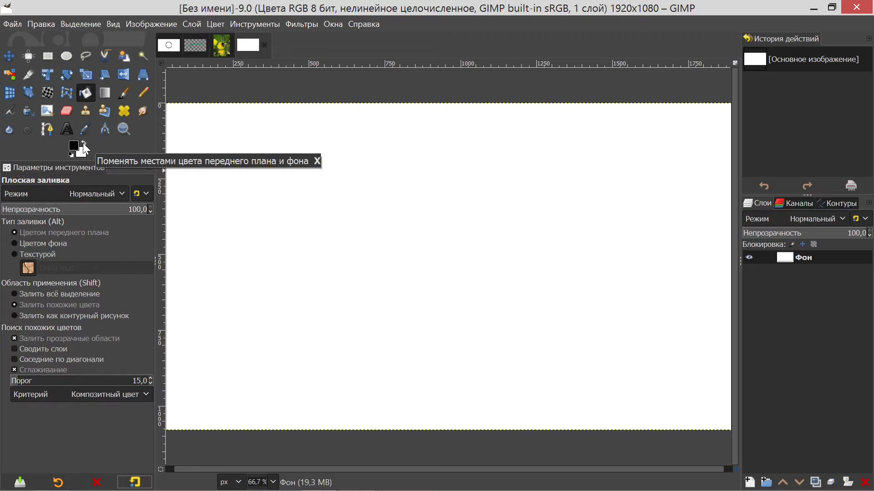
left_click(83, 152)
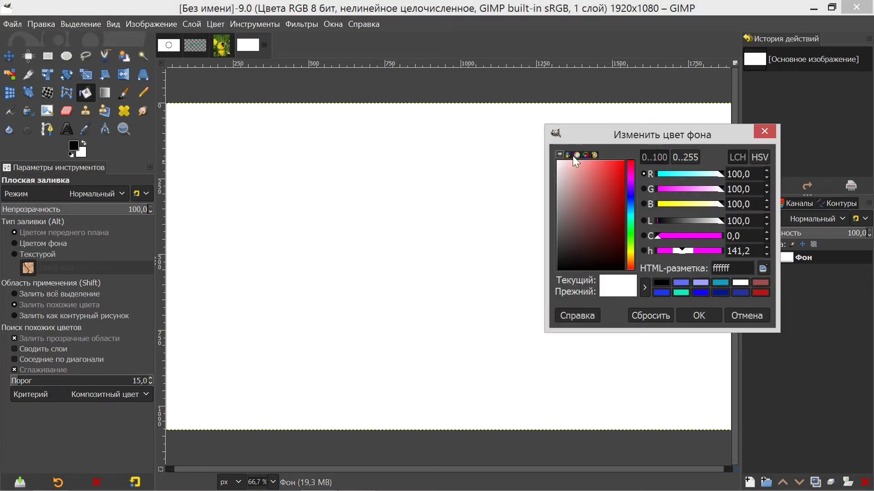
left_click(703, 286)
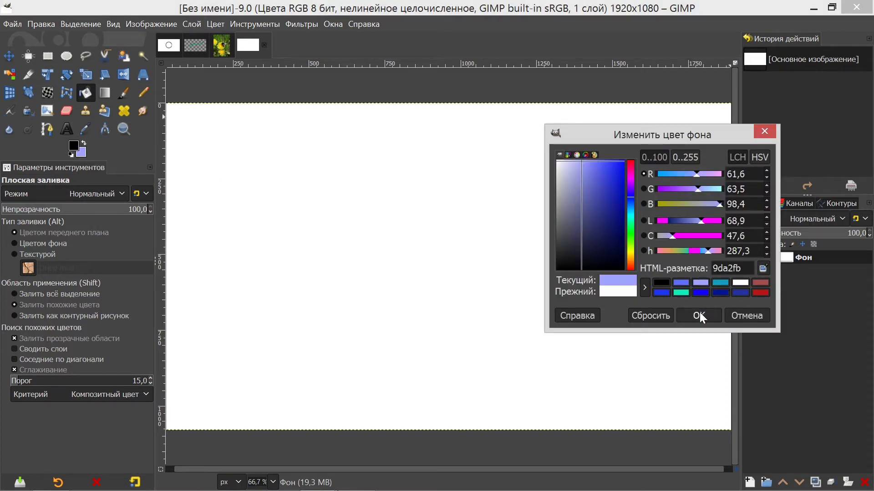
left_click(699, 315)
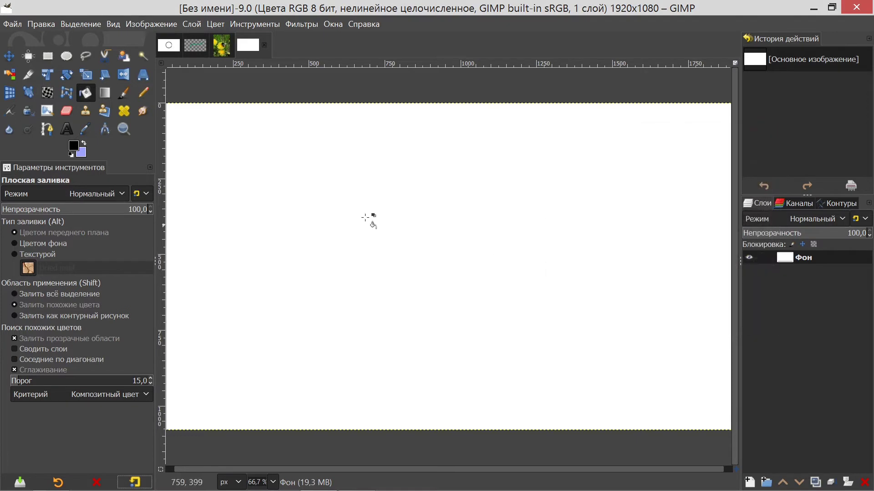
left_click(84, 143)
left_click(84, 143)
left_click(73, 154)
- Set the foreground colour to lavender 9da2fb, leaving the background white
left_click(73, 149)
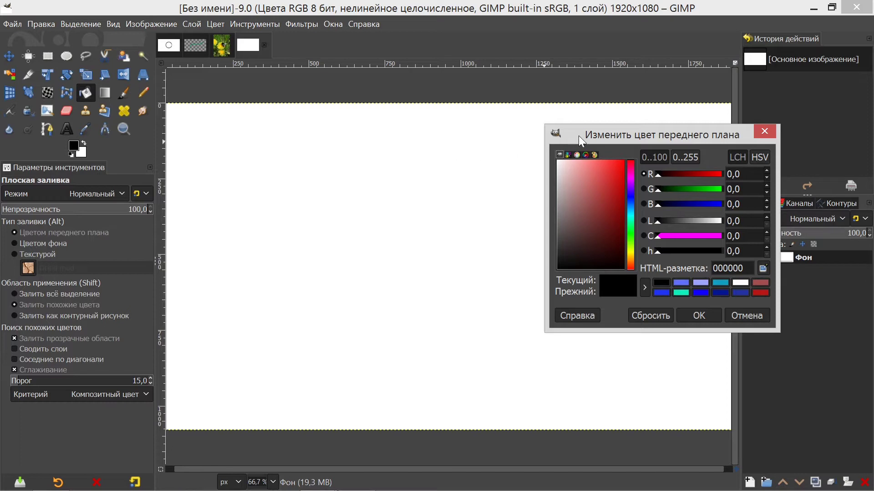
left_click_drag(578, 136, 402, 122)
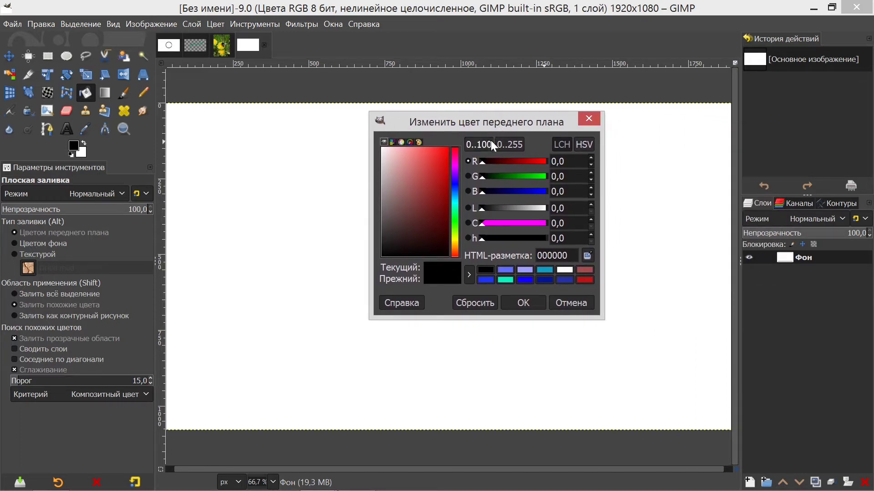
left_click(526, 269)
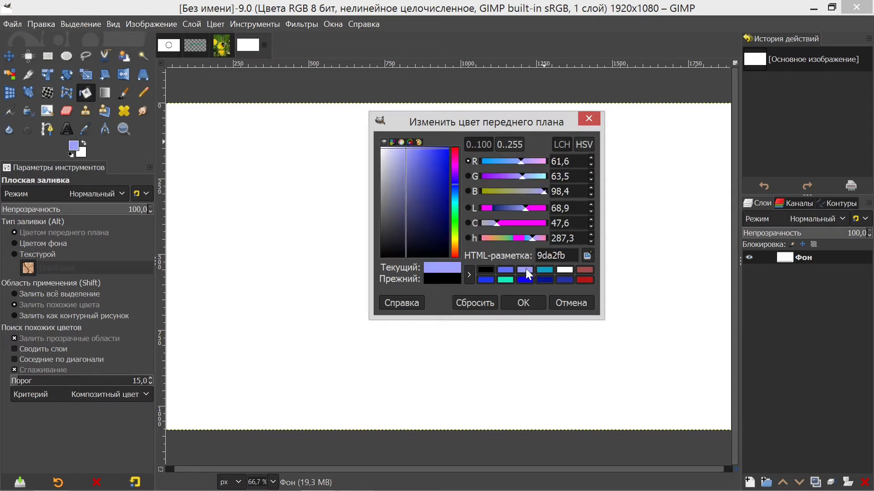
left_click(523, 303)
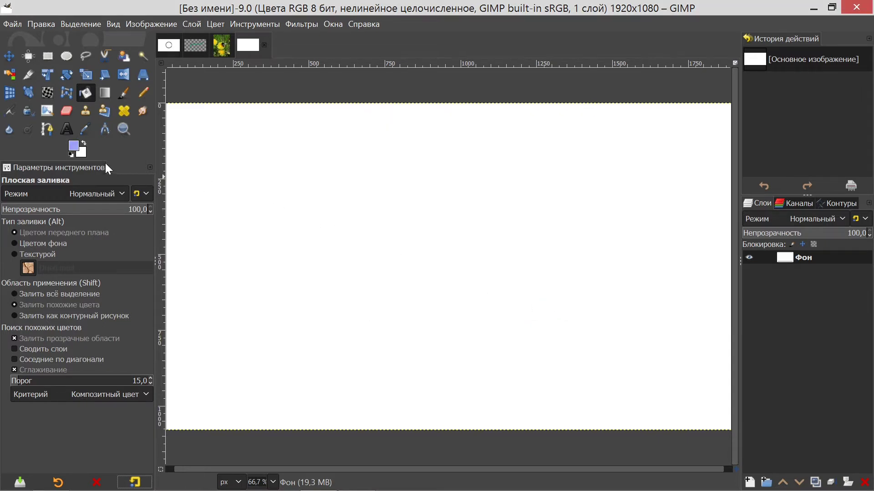
left_click(83, 154)
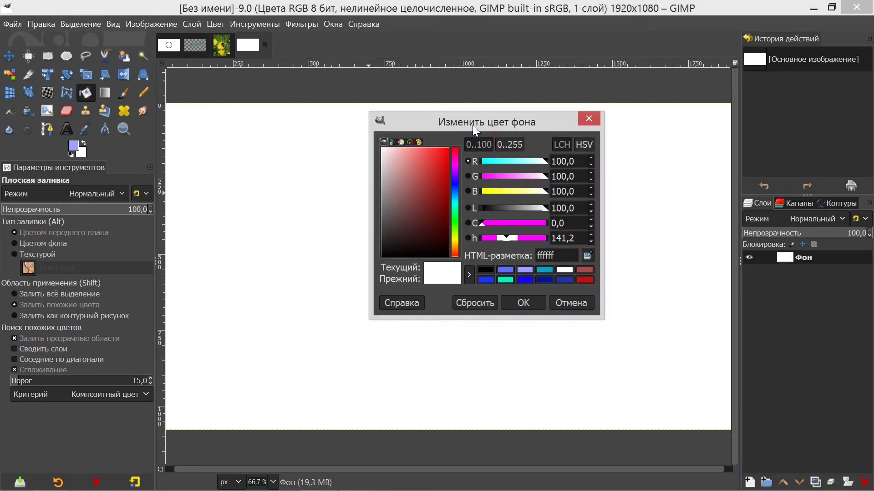
left_click(589, 119)
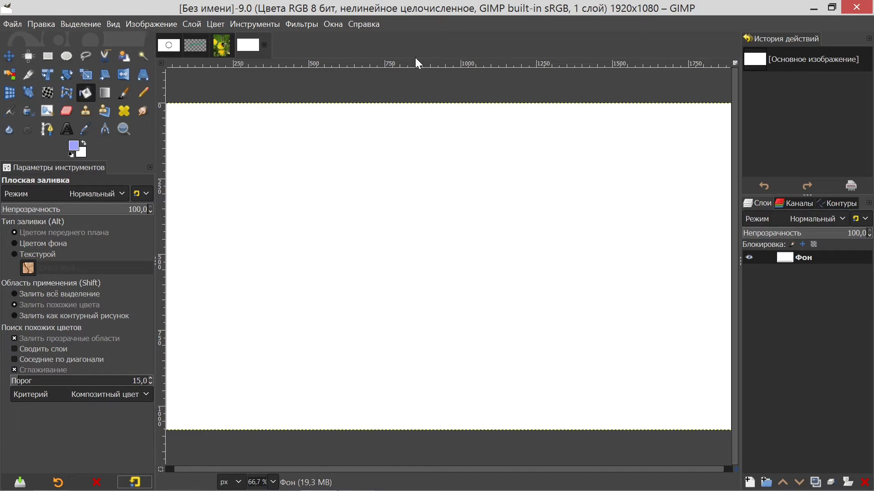
- Show the Colors dockable dialog as an enlarged floating window
left_click(335, 24)
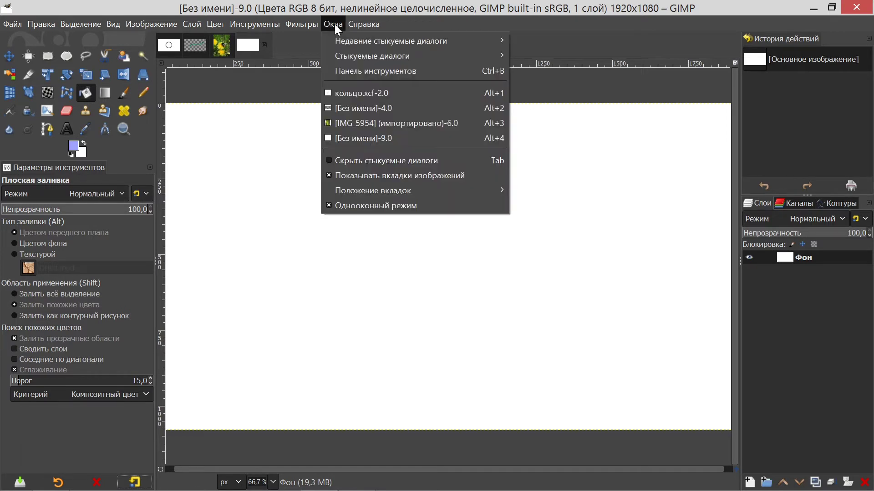
mouse_move(372, 56)
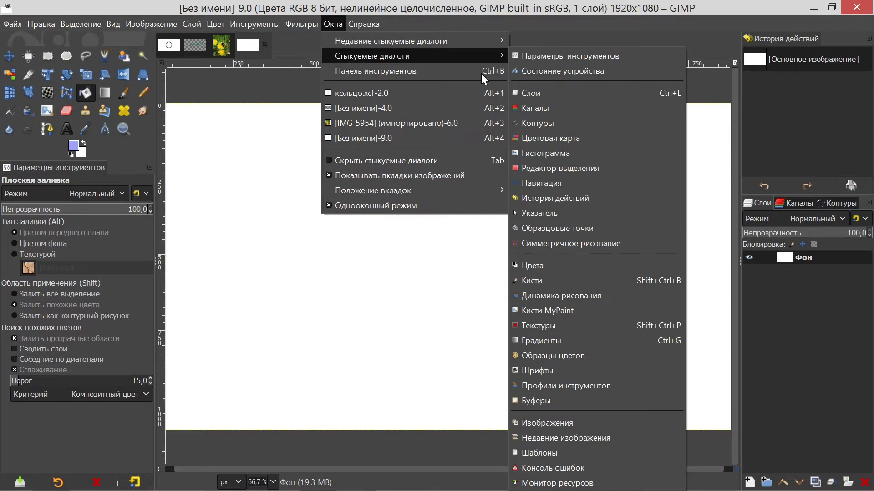
left_click(551, 264)
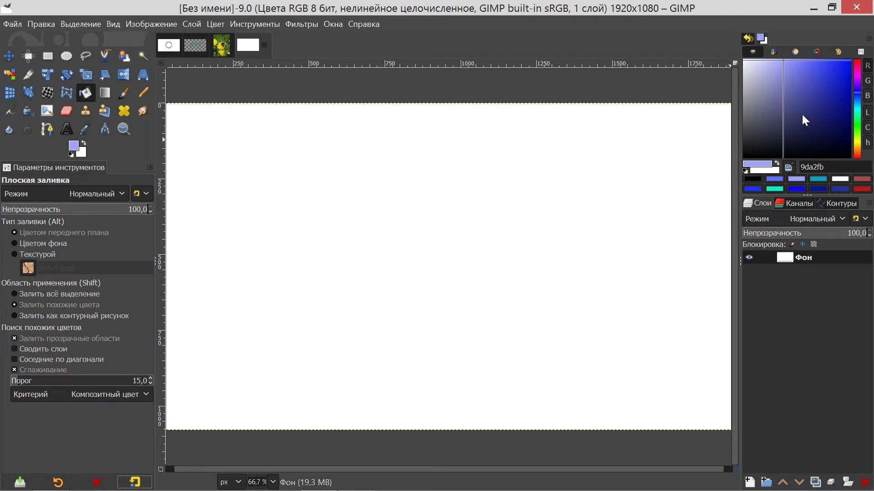
left_click_drag(763, 38, 554, 166)
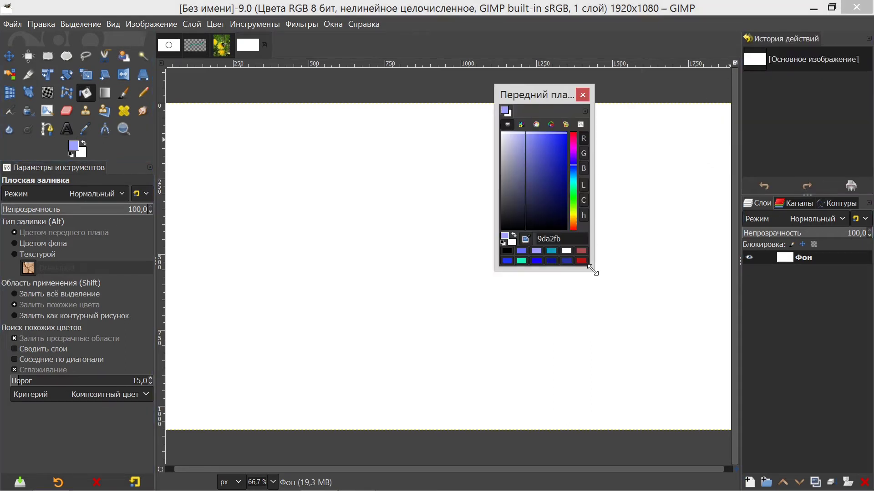
left_click_drag(594, 271, 690, 288)
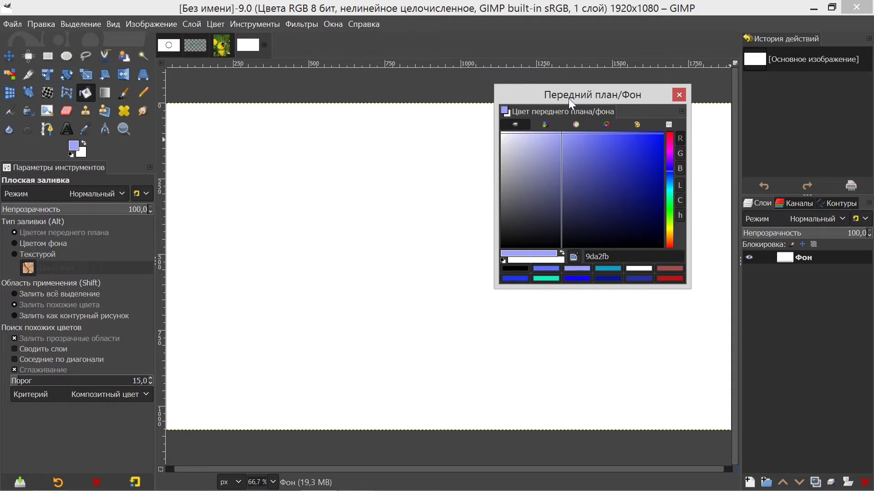
left_click_drag(569, 98, 600, 91)
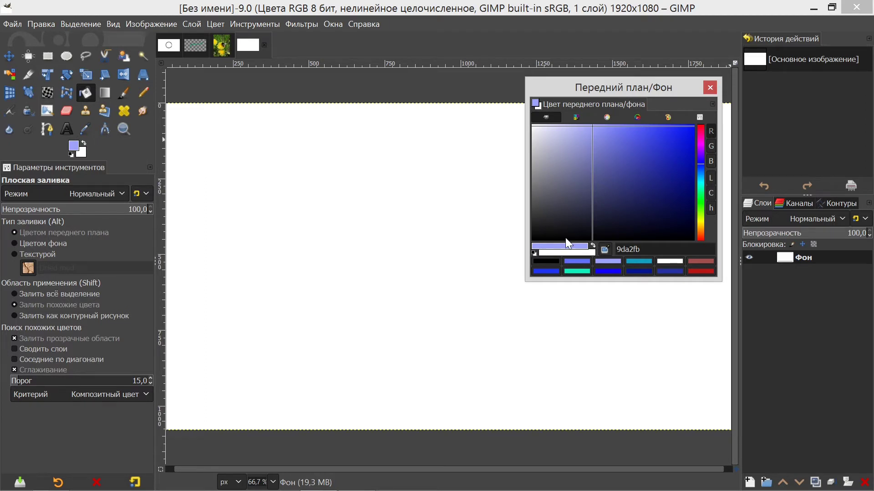
- Pick a dark blue foreground and brick red 8d3c3c background, then close the Colors window
mouse_move(622, 182)
left_mouse_down()
mouse_move(631, 188)
mouse_move(594, 176)
mouse_move(607, 213)
mouse_move(625, 176)
left_mouse_up()
left_click(580, 254)
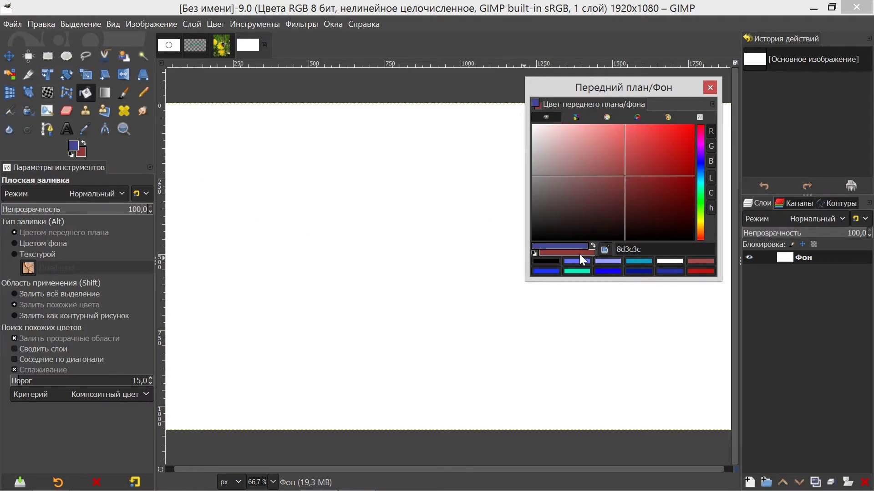
left_click_drag(647, 88, 643, 105)
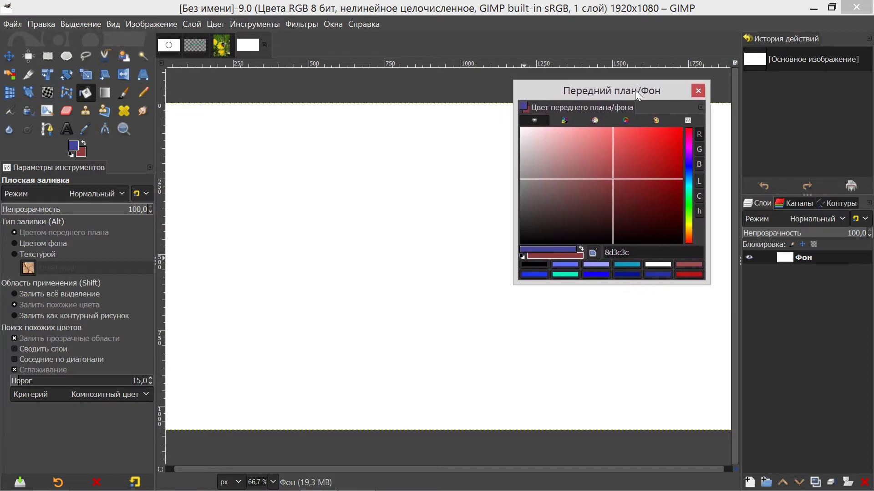
left_click_drag(632, 105, 646, 107)
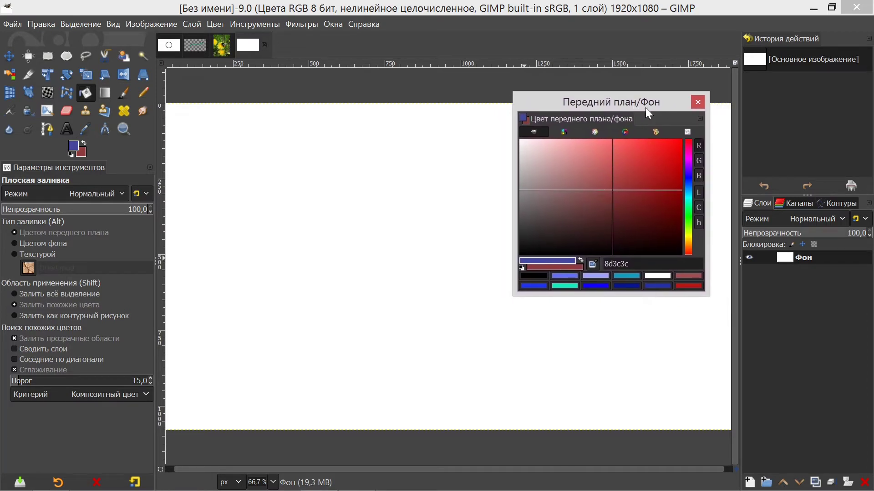
left_click(698, 102)
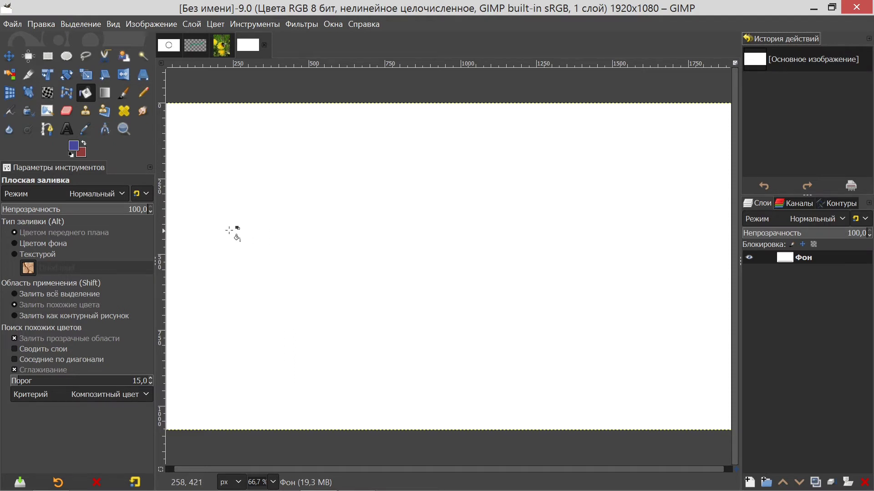
- Keep Normal blend mode and set Affected Area to Fill whole selection
left_click(108, 193)
left_click(106, 201)
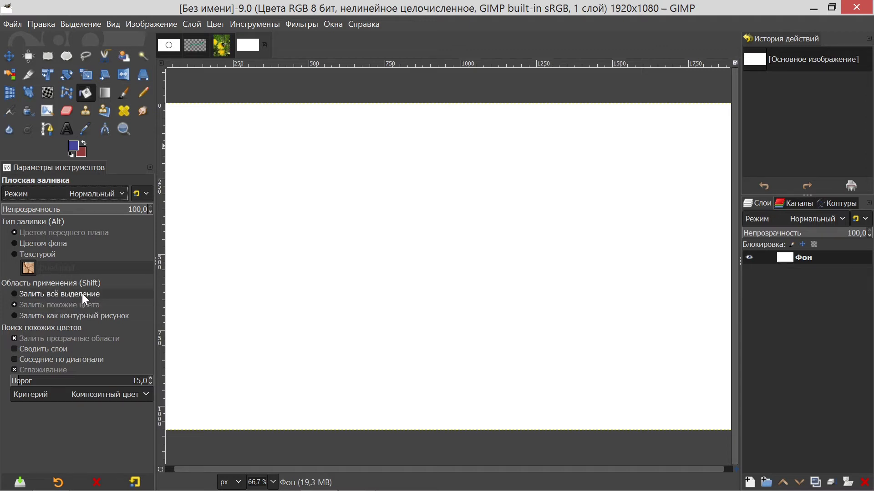
left_click(43, 293)
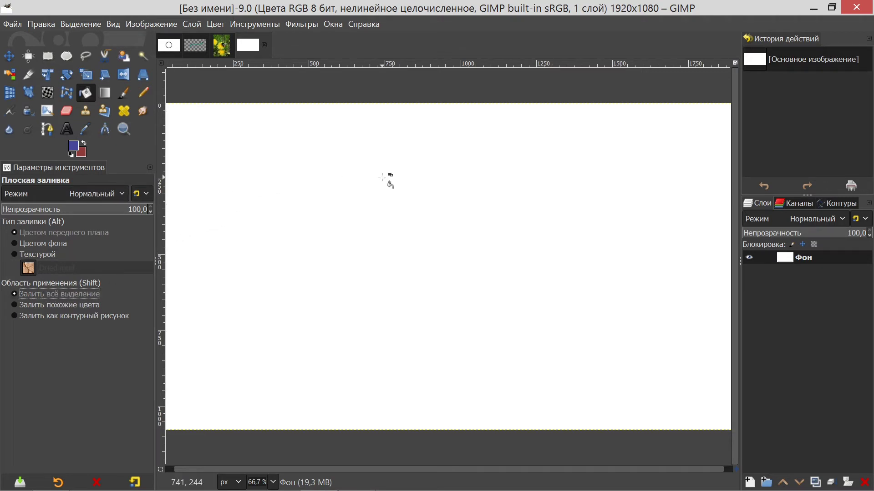
- Fill the canvas dark blue, then refill it with the brick red background colour
left_click(318, 176)
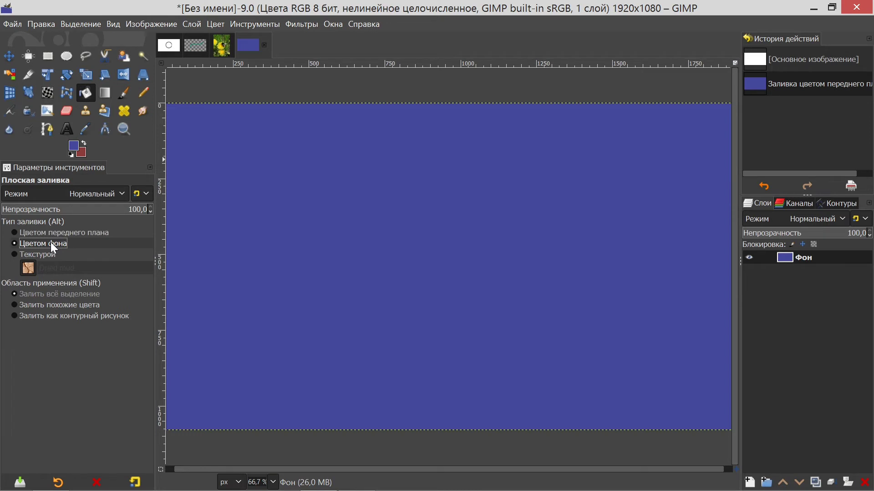
left_click(246, 176)
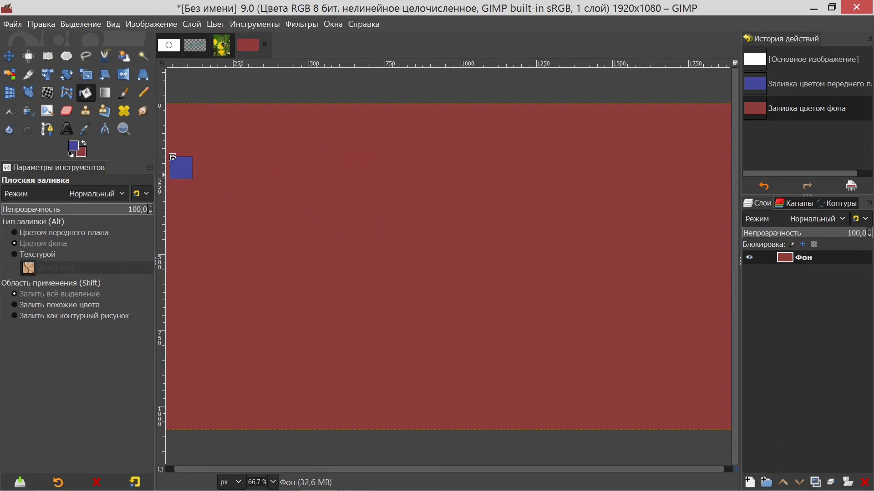
- Refill the layer blue, then brick red by dragging the background swatch onto it
left_click(243, 167)
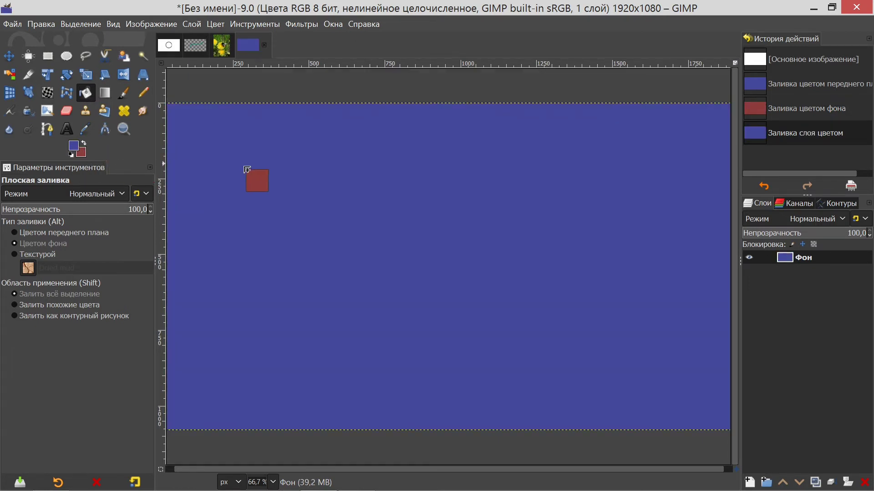
left_click_drag(82, 153, 311, 174)
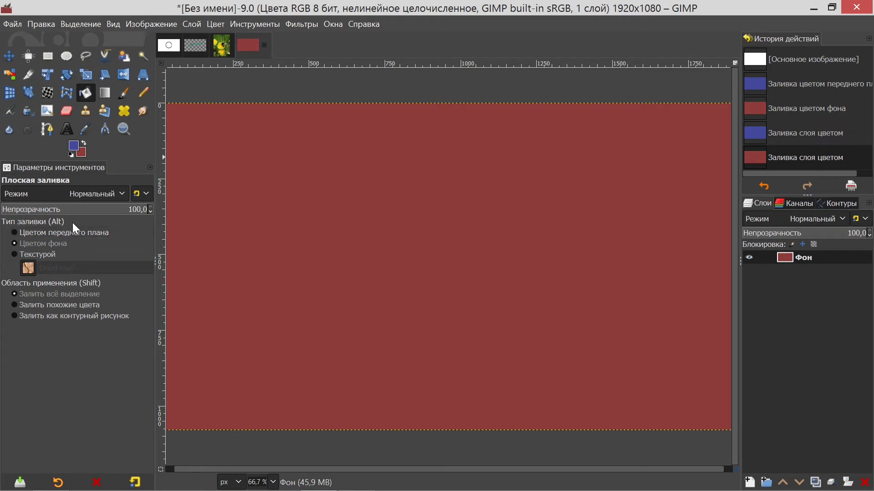
- Reset colours to black and white, fill the layer white, then fill it with the Dried mud pattern
left_click(72, 153)
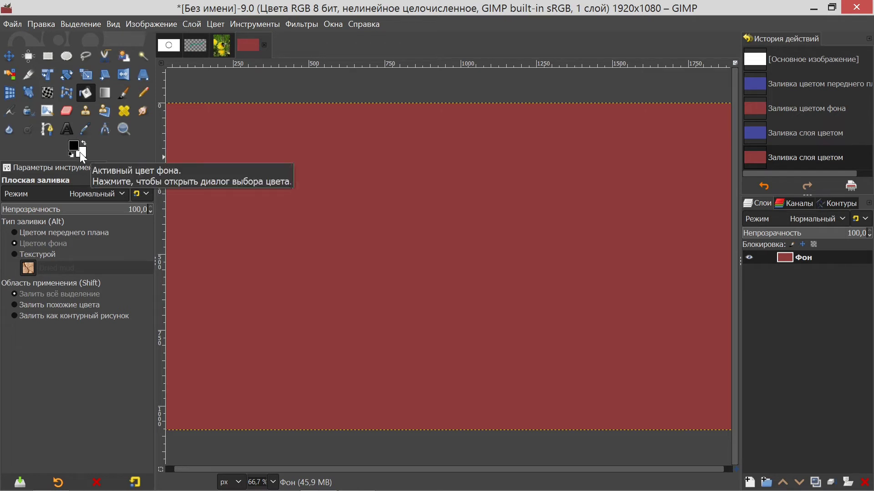
left_click_drag(82, 153, 349, 177)
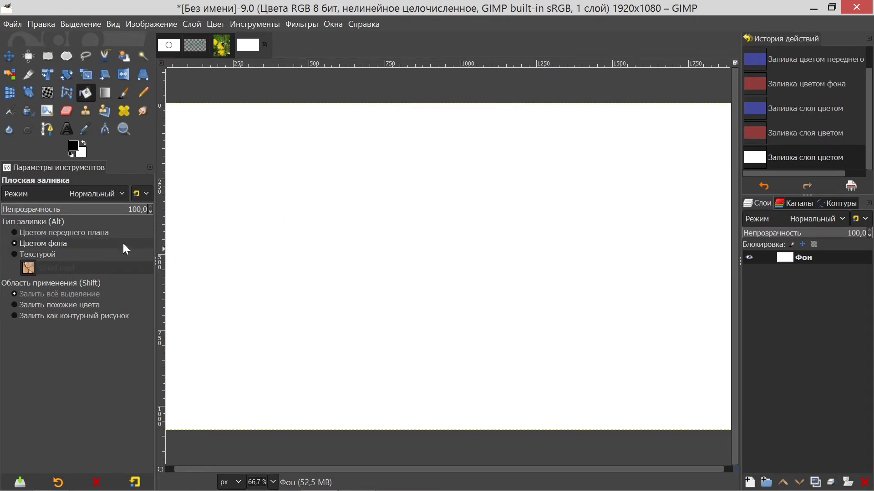
left_click(37, 255)
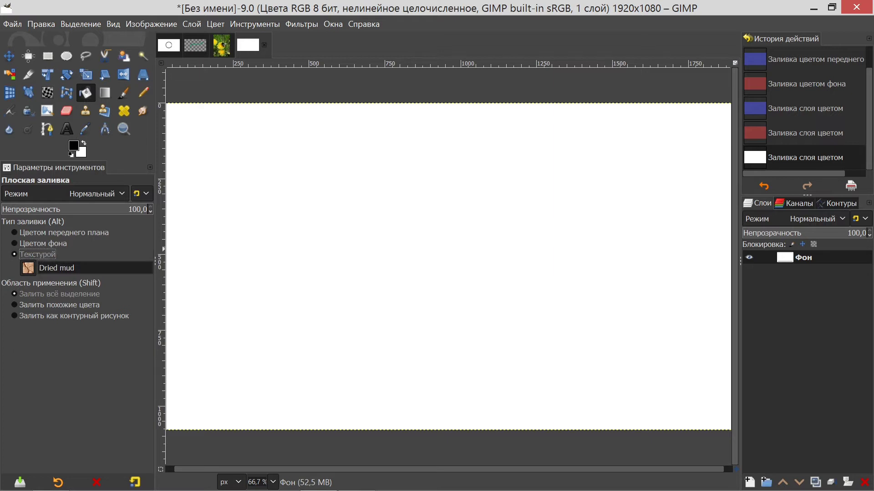
left_click(29, 269)
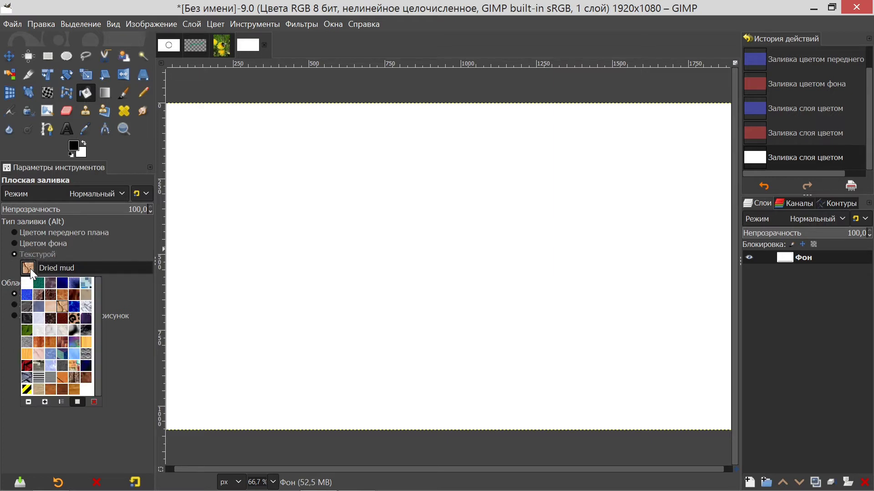
left_click(30, 269)
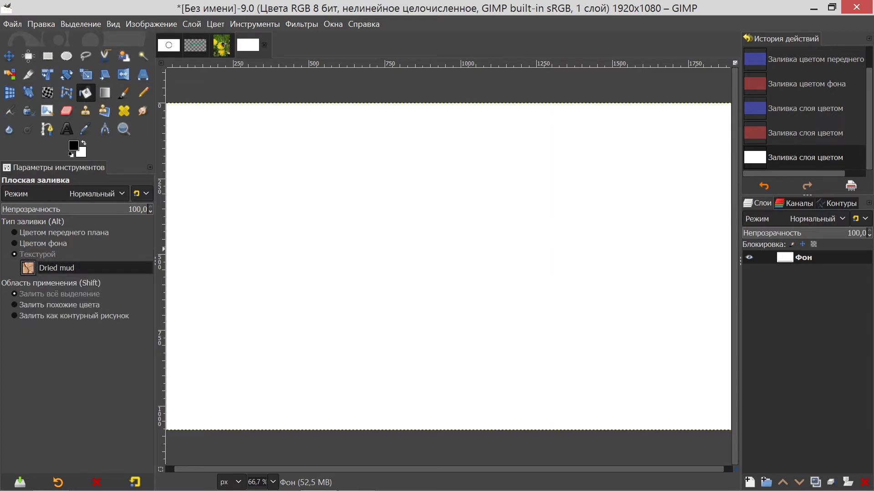
left_click(276, 215)
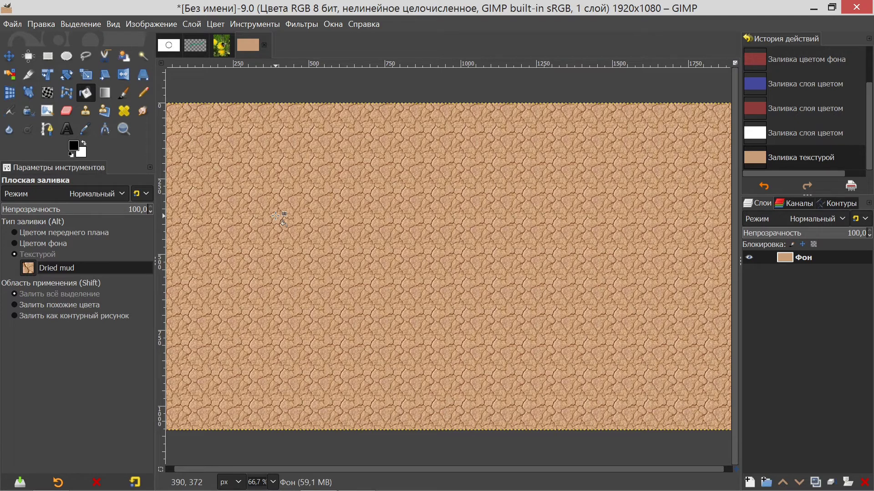
- Undo the Dried mud fill and set fills to cover similar colours only
left_click(47, 23)
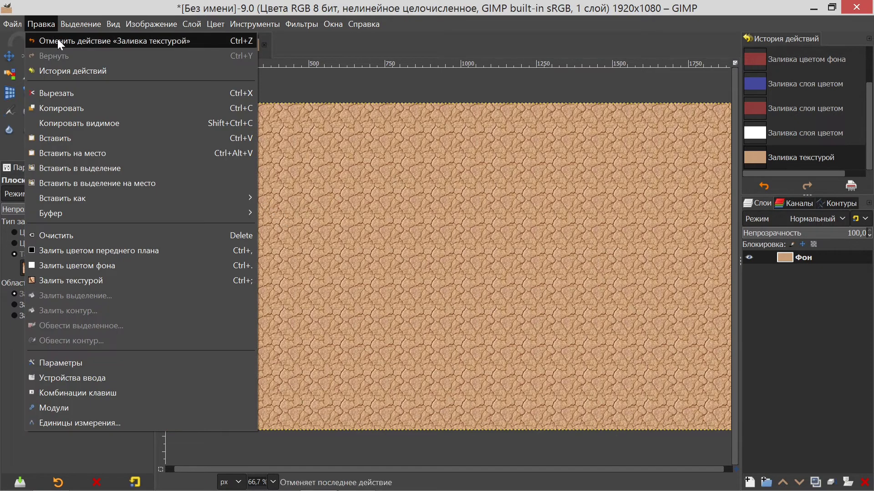
left_click(58, 41)
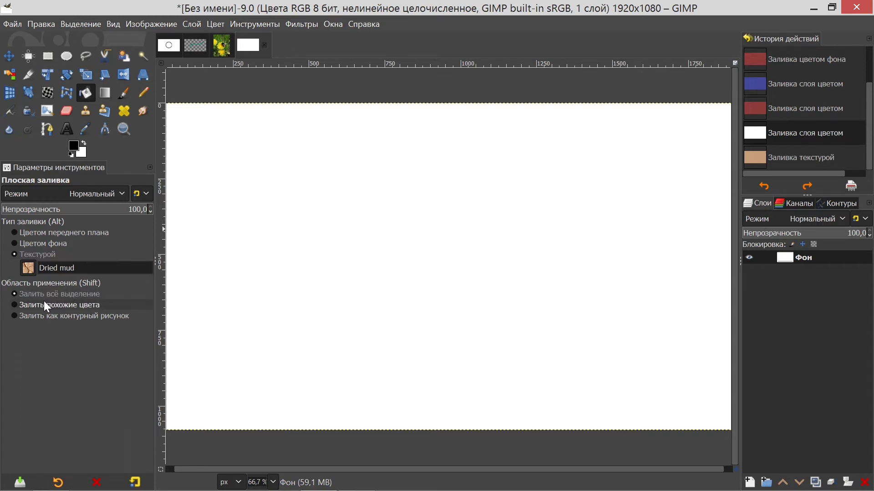
left_click(96, 310)
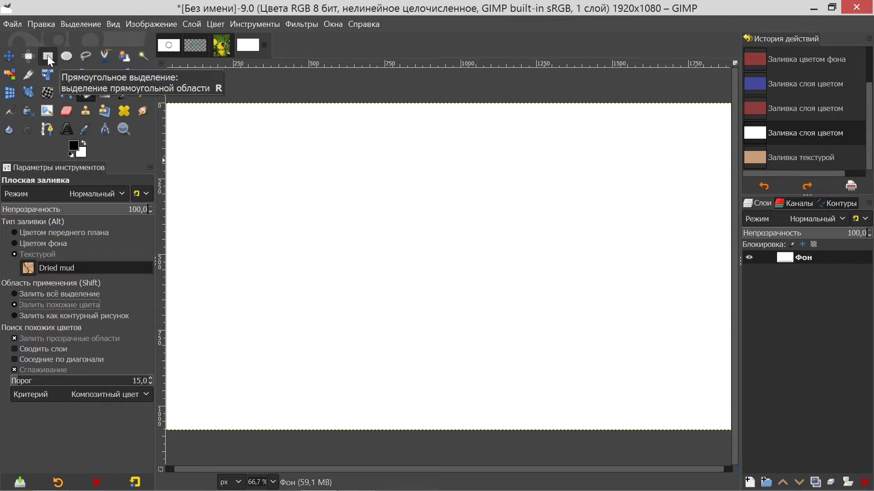
- Select a central square, fill it dark red 8d3c3c, then select none
left_click(47, 56)
left_click_drag(331, 160, 483, 301)
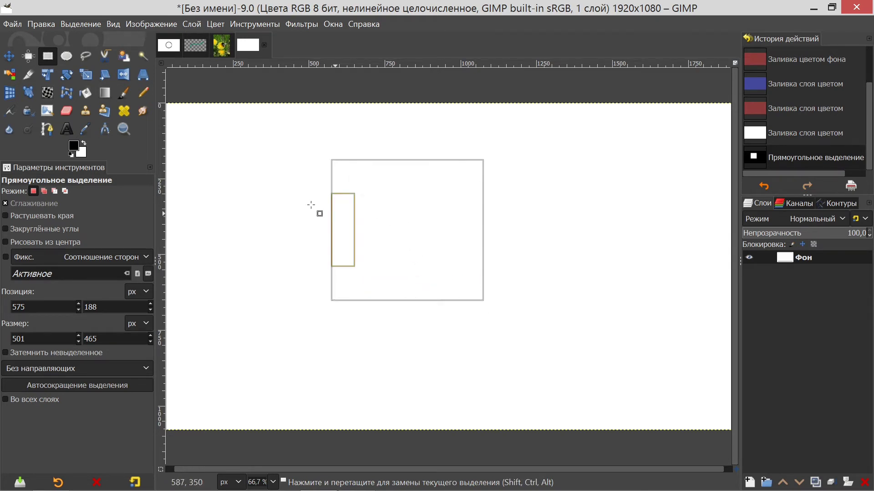
left_click(74, 144)
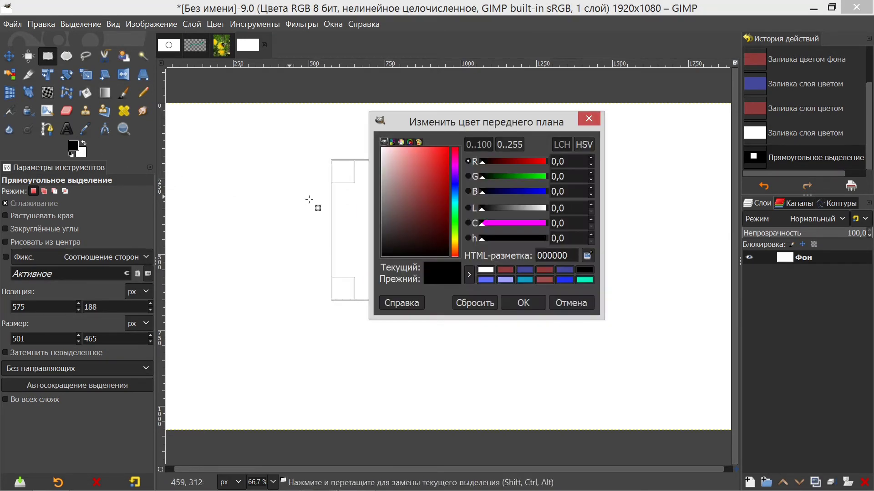
left_click_drag(480, 119, 656, 132)
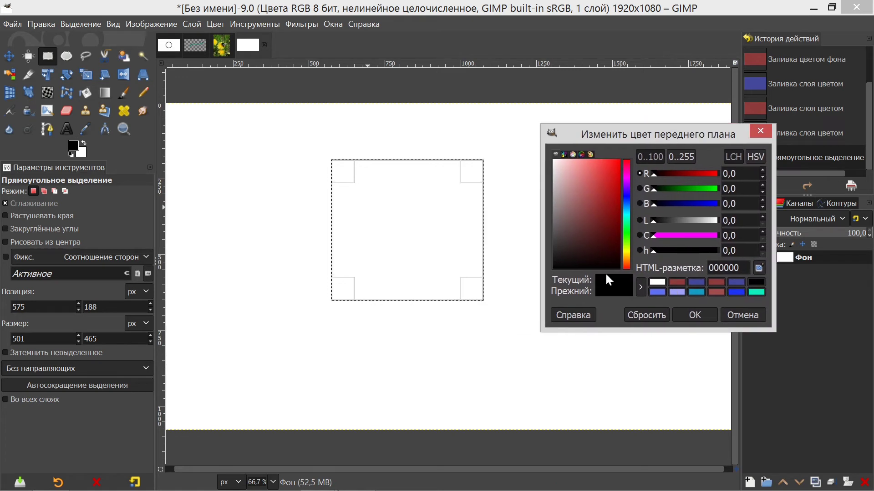
left_click(683, 284)
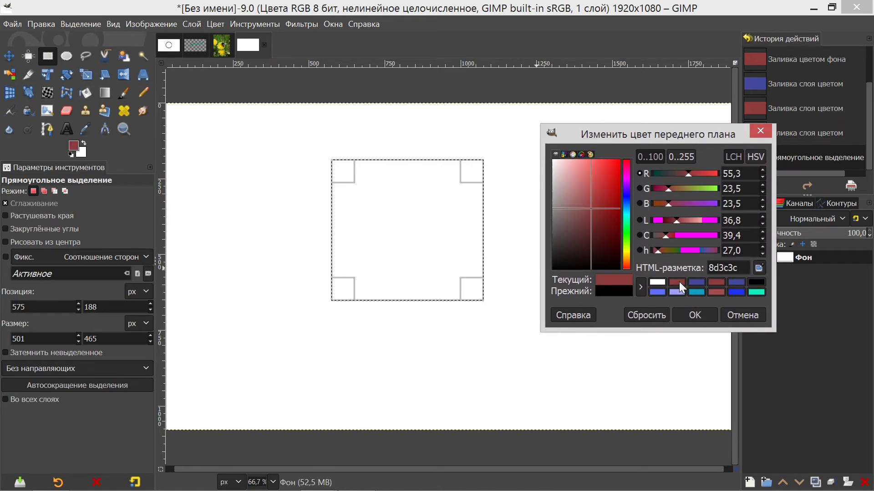
left_click_drag(630, 285, 422, 242)
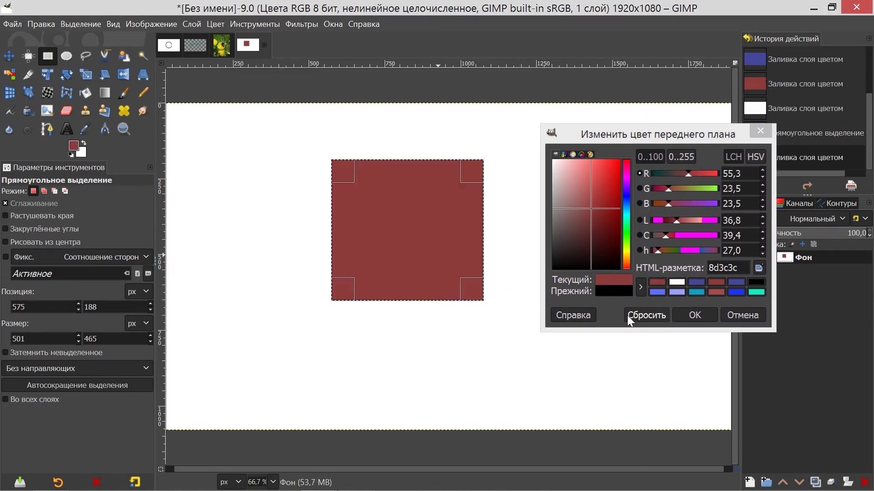
left_click(693, 315)
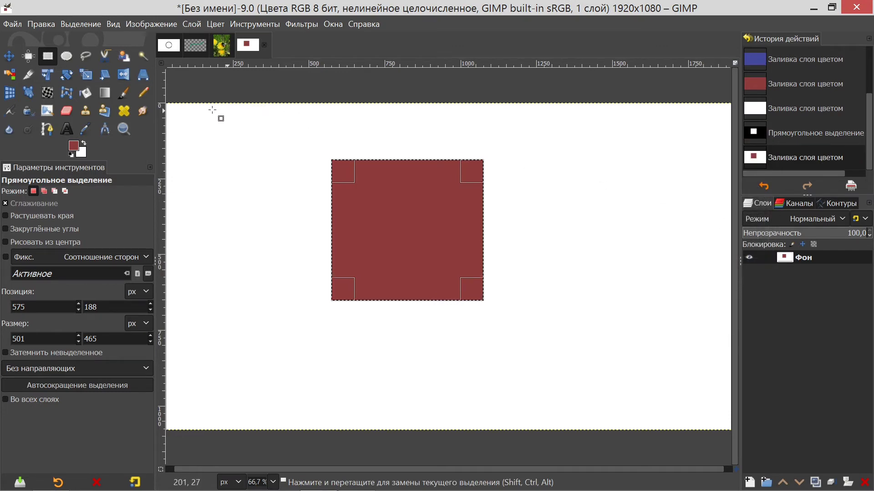
left_click(71, 23)
left_click(91, 55)
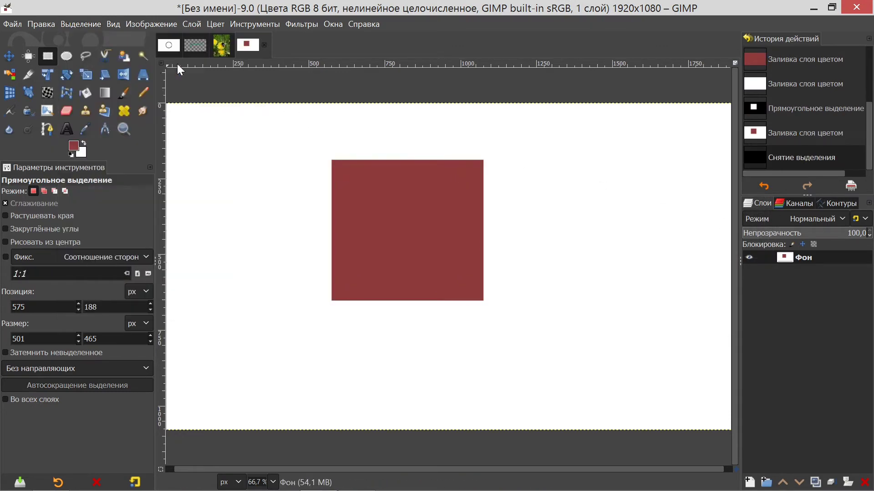
- With Bucket Fill active, set the foreground colour to light lavender
left_click(85, 94)
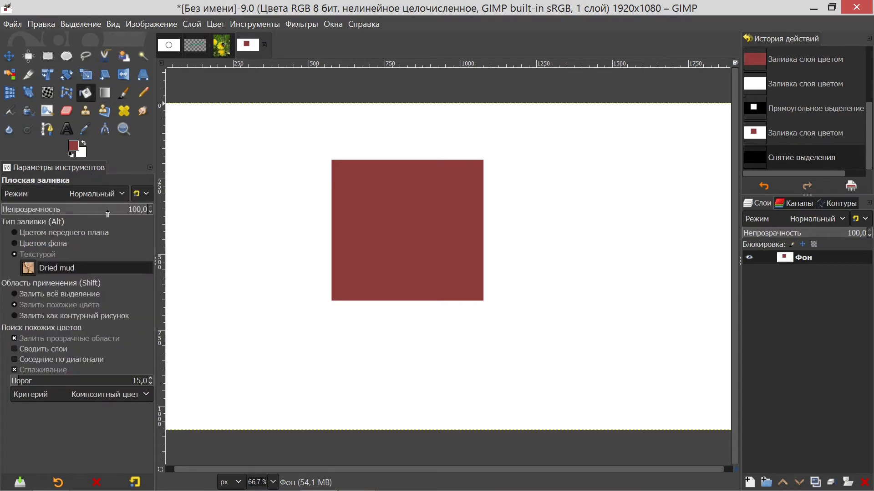
left_click(74, 146)
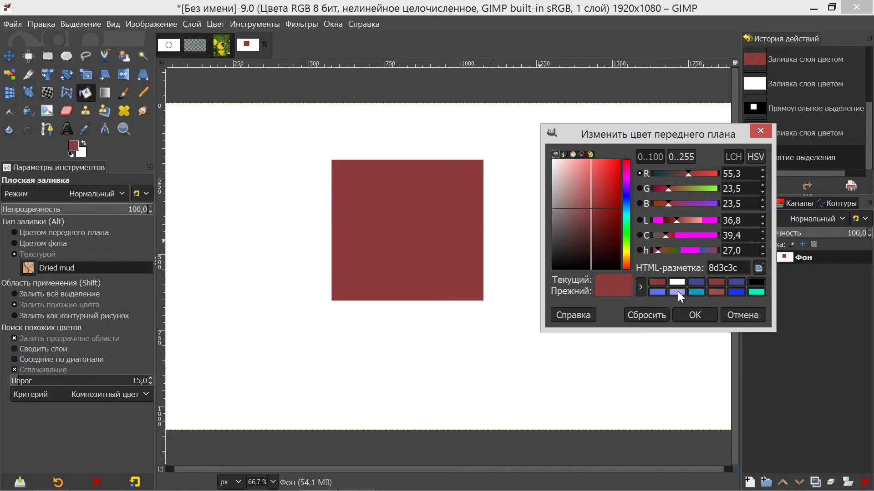
left_click(677, 292)
left_click(695, 315)
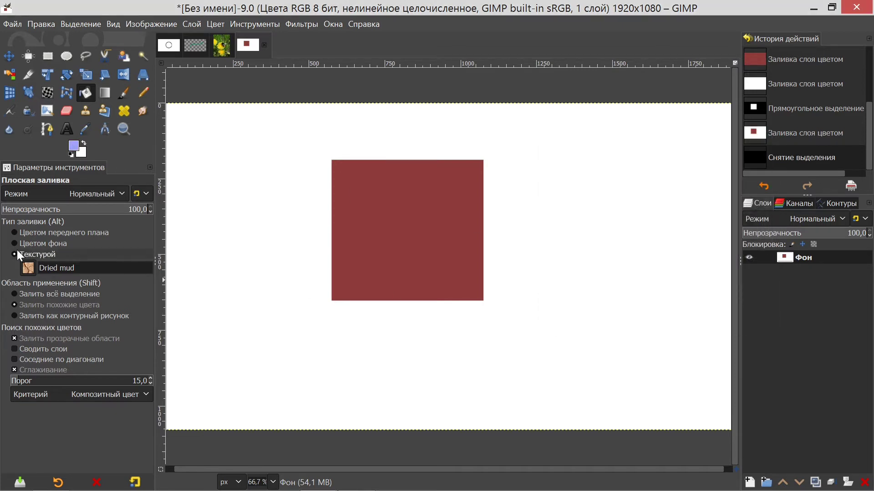
- Fill the whole selection with lavender foreground, then step back in history to the red square
left_click(15, 233)
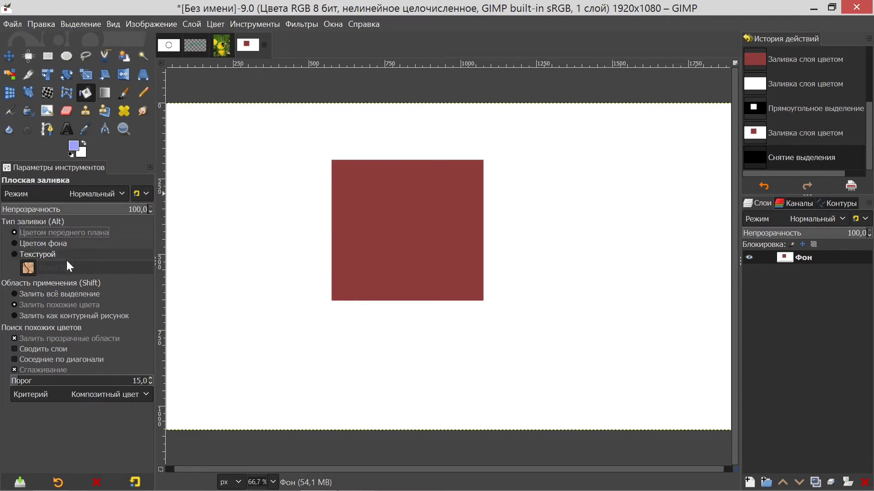
left_click(69, 295)
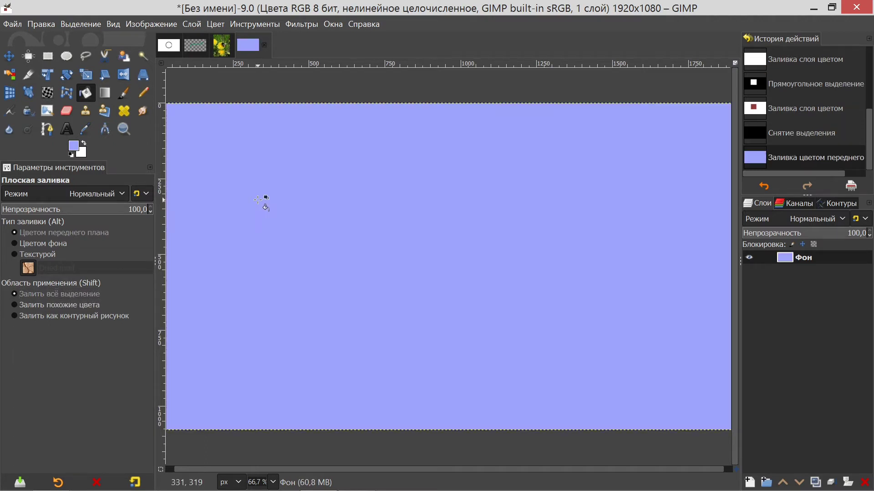
left_click(263, 203)
left_click(761, 135)
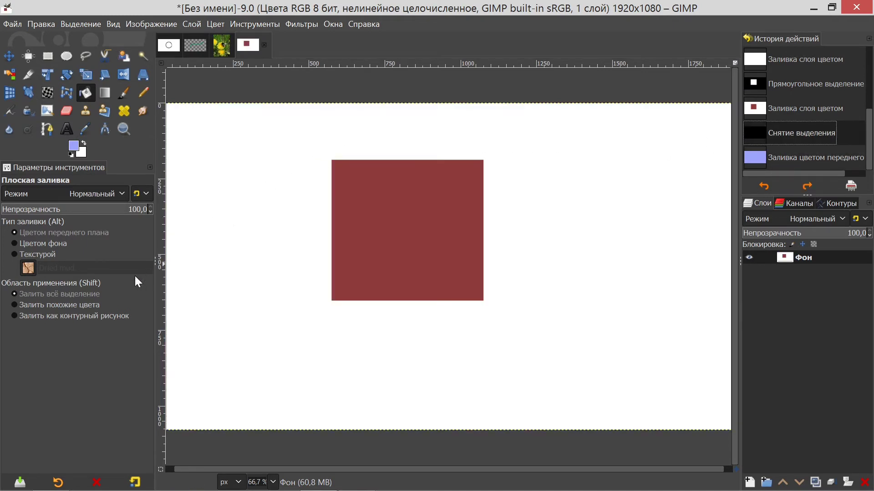
- Fill similar colours on the white background, then the red square, then revert history to plain white
left_click(98, 306)
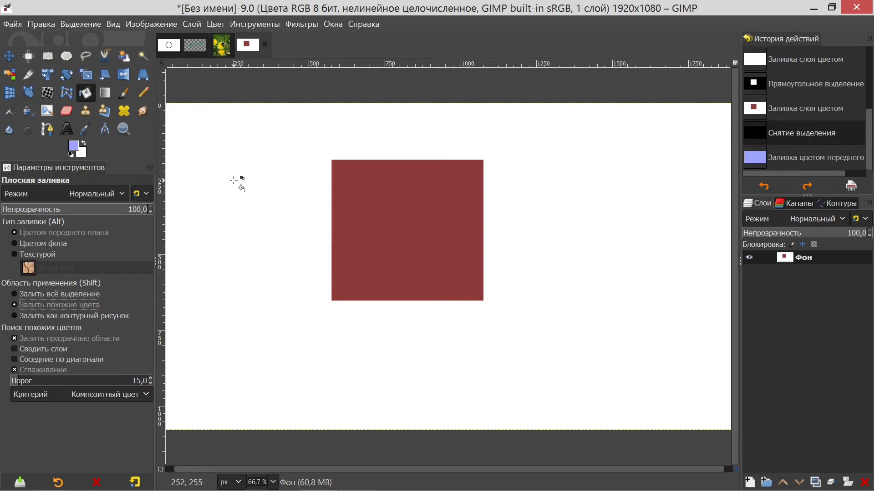
left_click(233, 180)
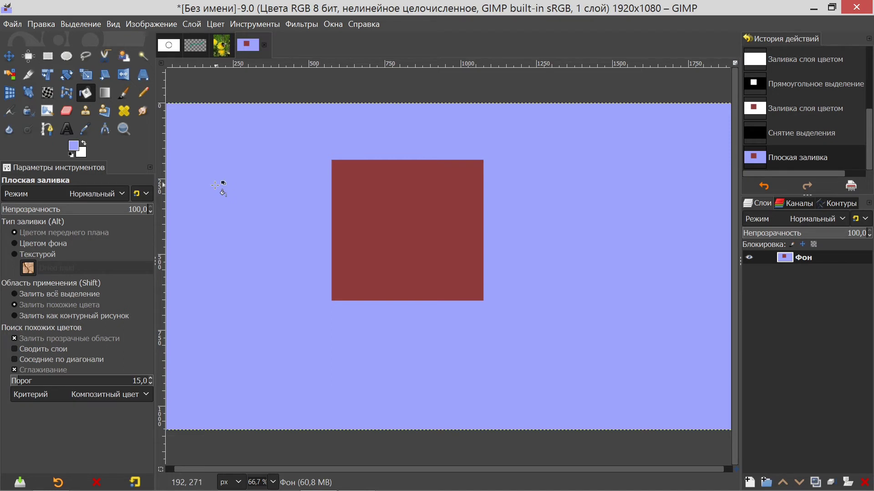
left_click(761, 137)
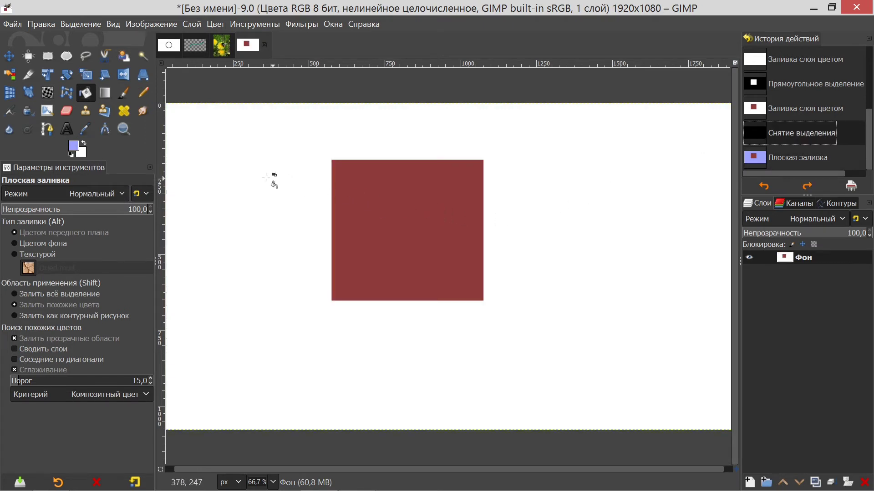
left_click(383, 208)
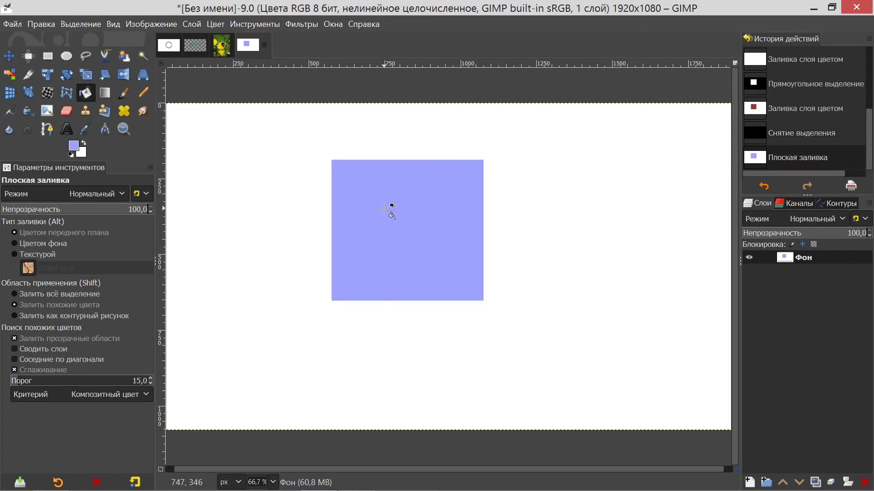
left_click(758, 59)
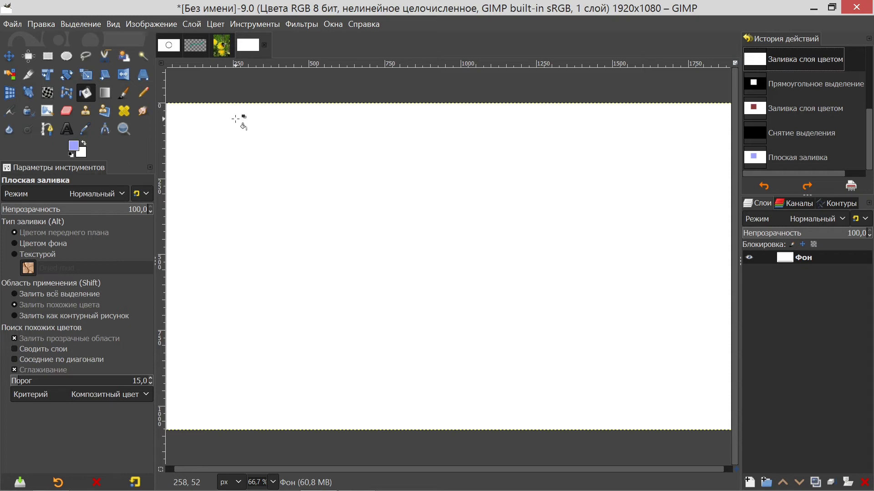
- Draw a circular selection on the right side of the white canvas
left_click(48, 56)
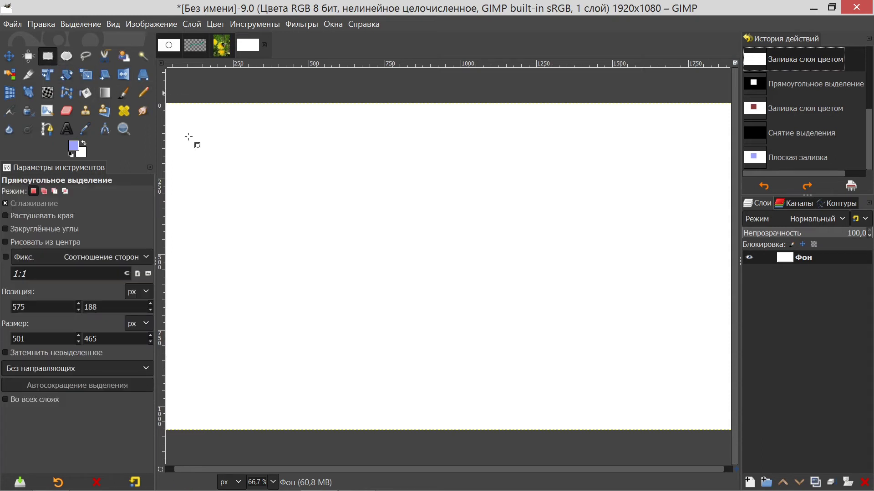
left_click_drag(291, 164, 442, 305)
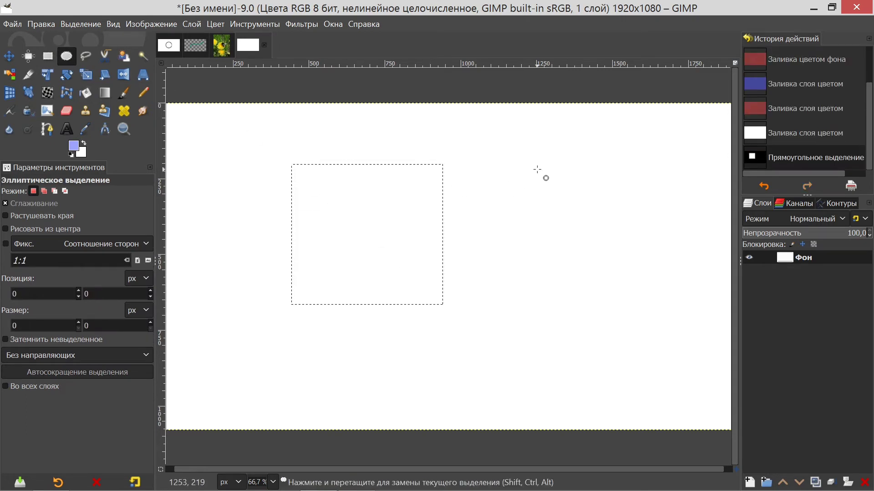
left_click_drag(537, 169, 666, 305)
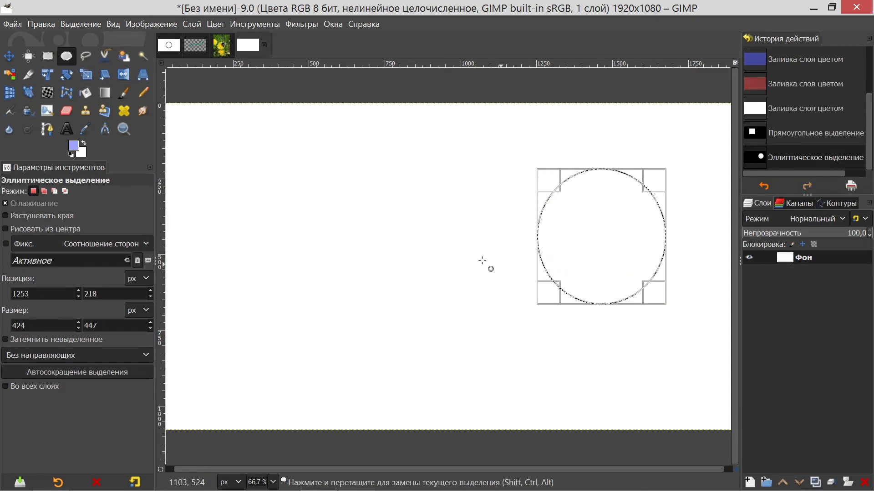
- Bucket-fill the circle lavender, then clear the selection with Select > None
left_click(86, 100)
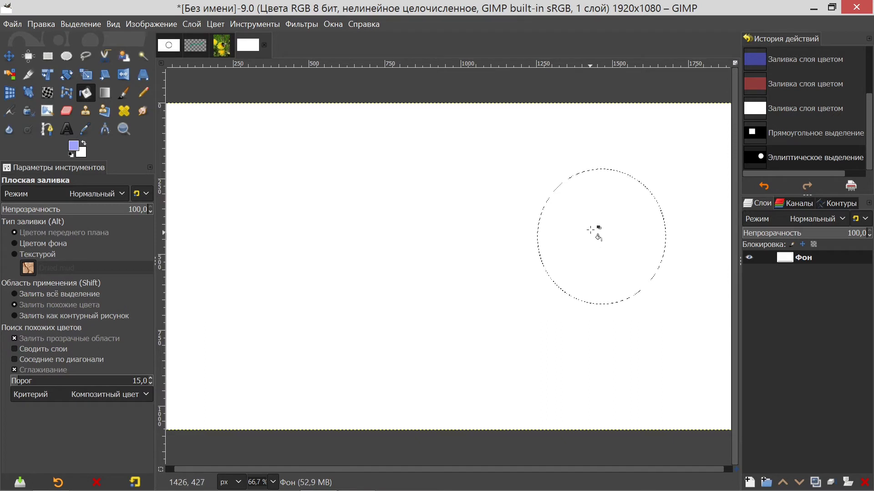
left_click(590, 229)
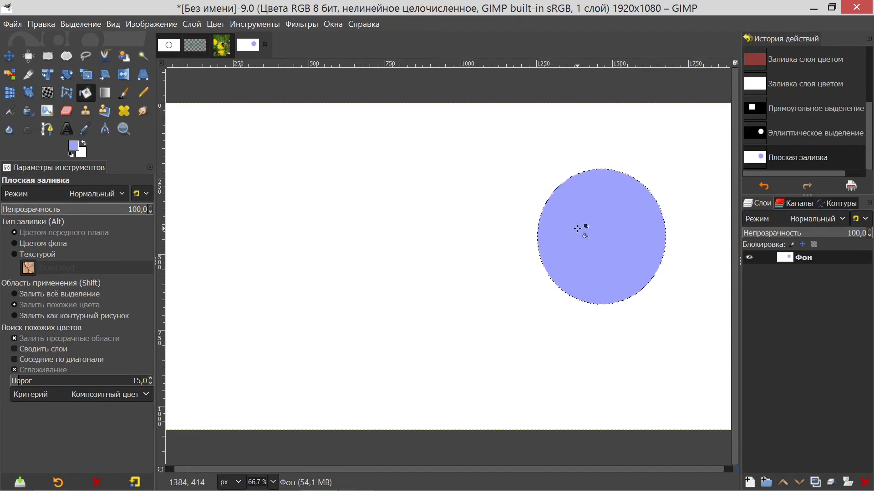
left_click(81, 23)
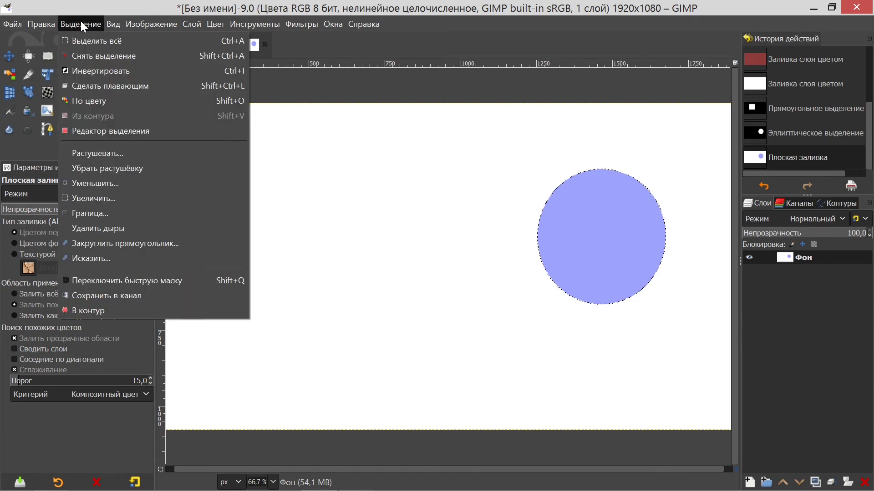
left_click(104, 56)
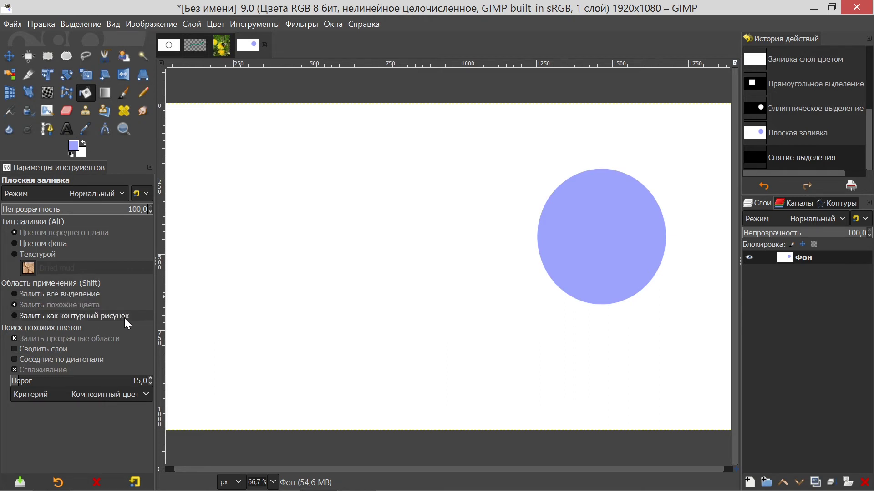
- Set Bucket Fill to 'Fill by line art detection' and switch to the кольцо.xcf ring image
left_click(89, 318)
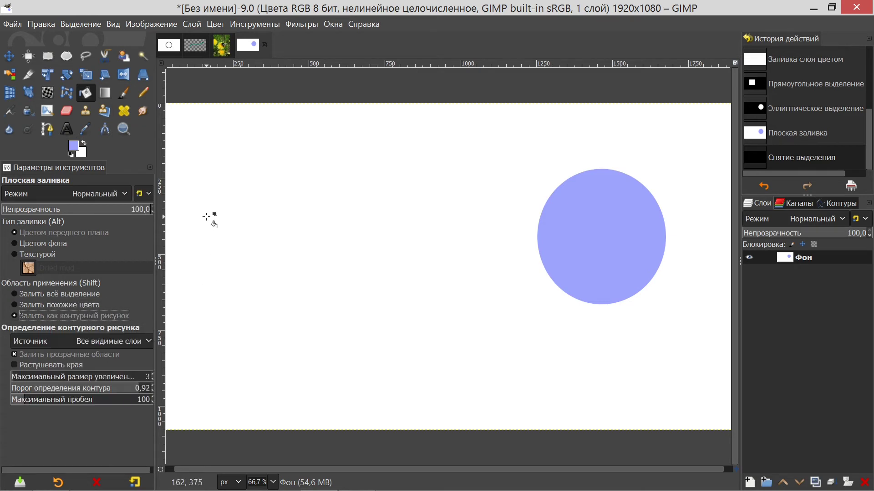
left_click(168, 45)
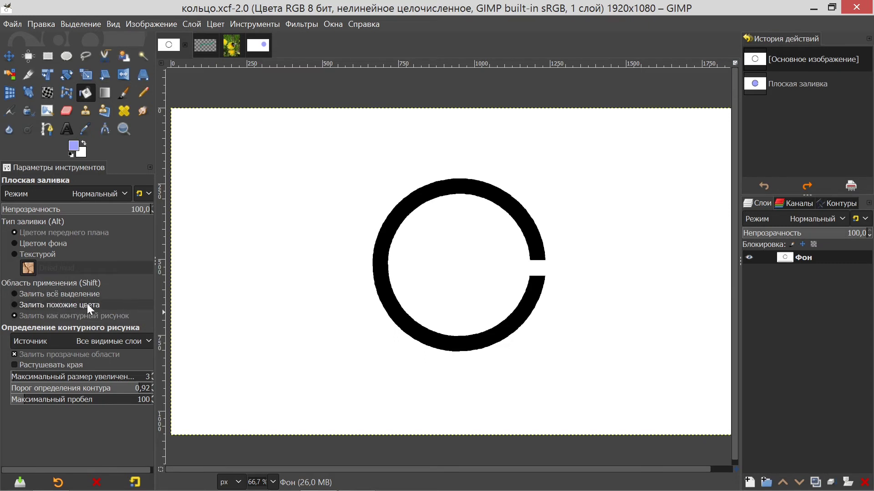
- Fill inside the broken ring using similar colours, see it leak, and revert to [Base Image]
left_click(105, 304)
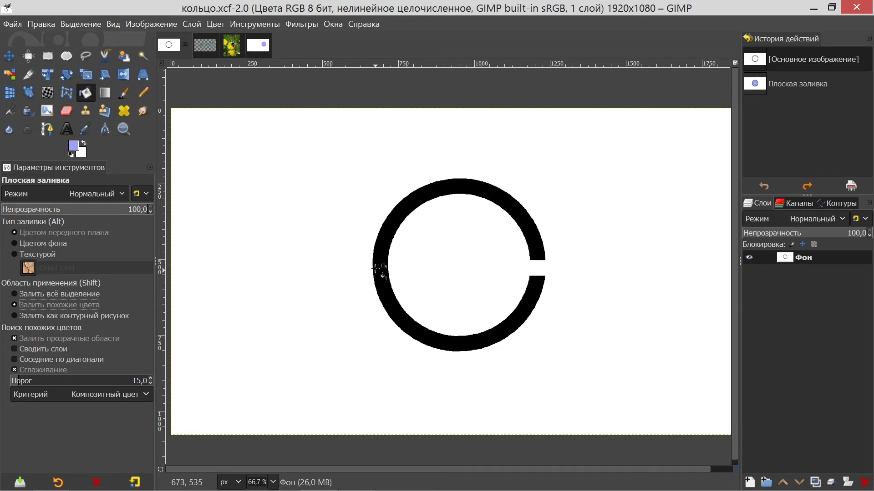
left_click(453, 242)
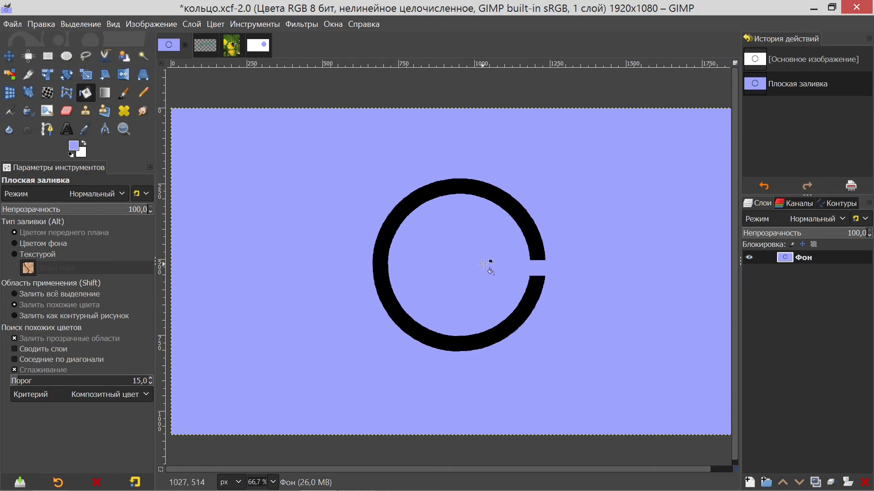
left_click(755, 61)
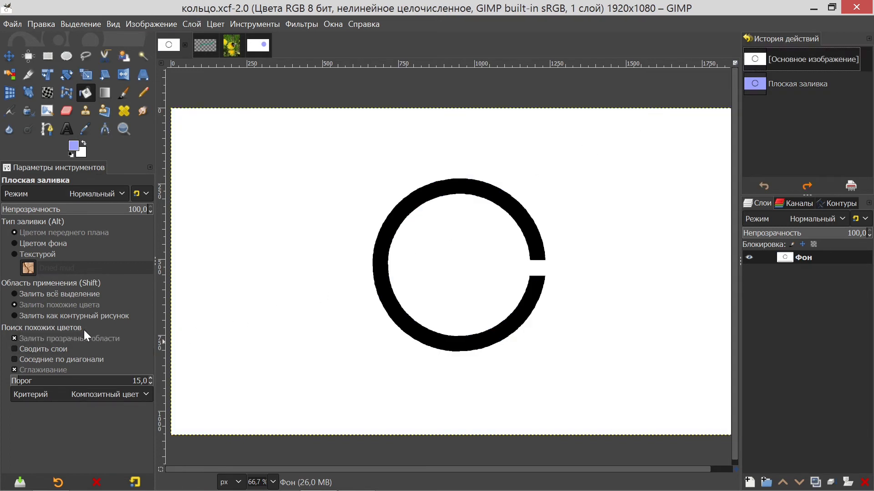
- Fill the ring's interior by line art detection without leaking, then switch to the [Untitled]-4.0 stroke image
left_click(34, 315)
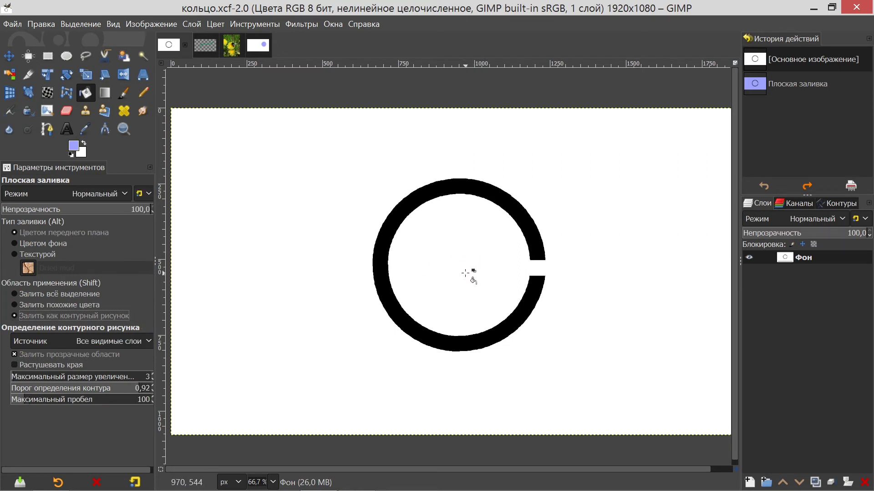
left_click(465, 273)
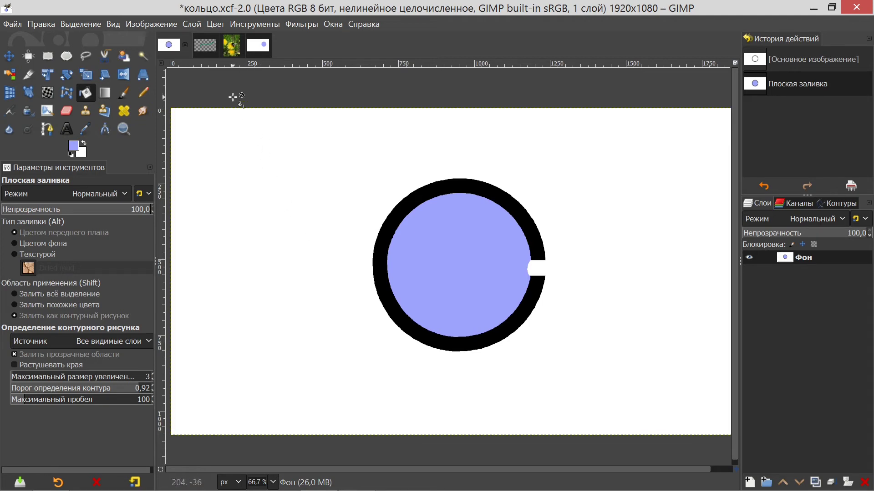
left_click(209, 48)
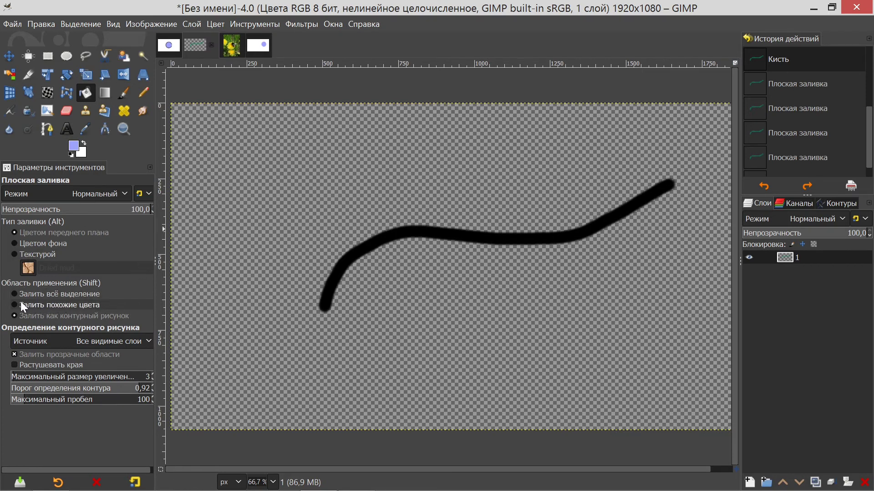
- Test similar-colour fills on the transparent canvas with Fill transparent areas toggled, then undo the canvas fill
left_click(102, 304)
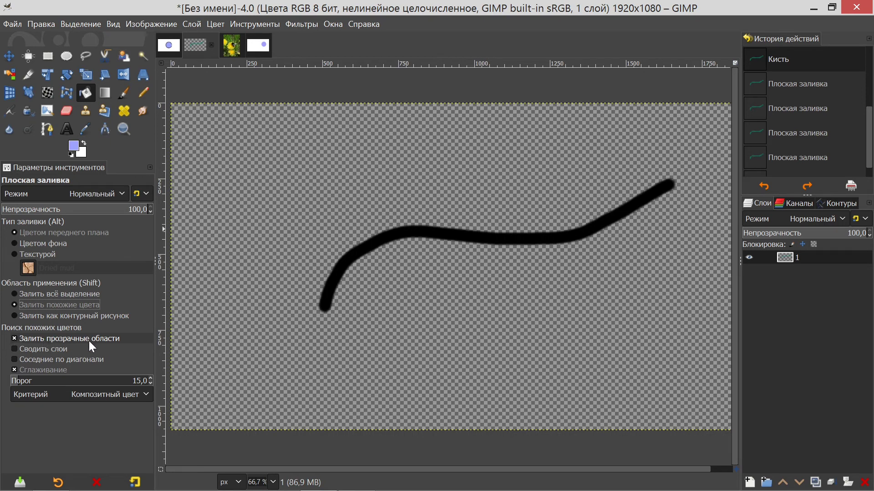
mouse_move(68, 339)
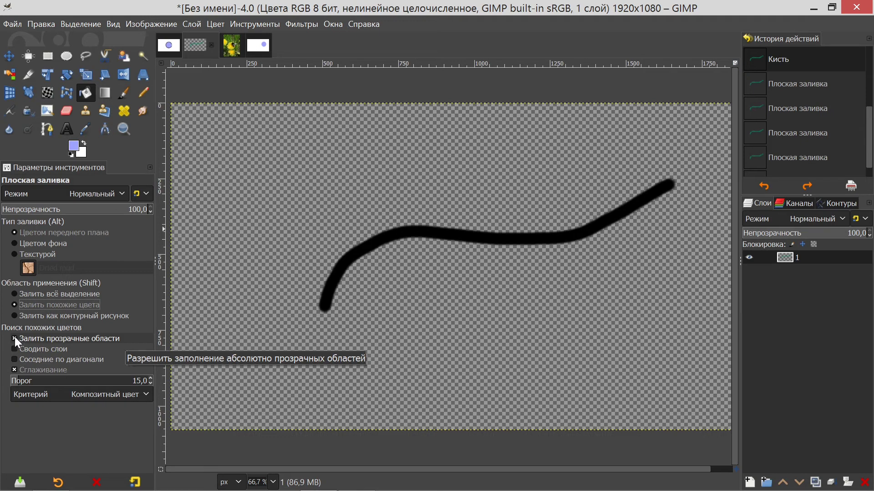
left_click(14, 339)
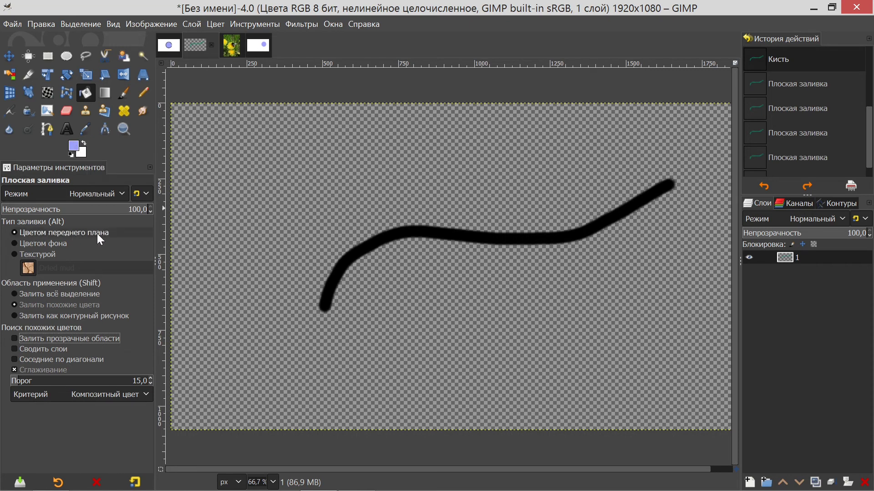
left_click(356, 209)
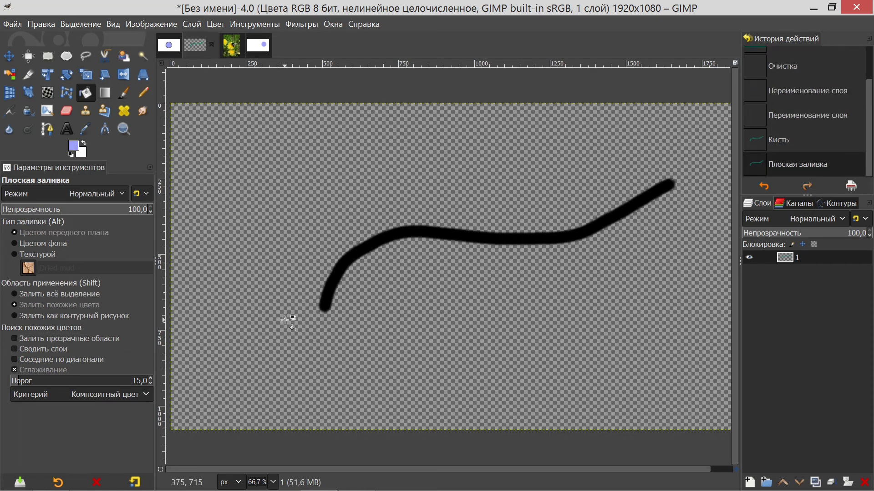
left_click(408, 344)
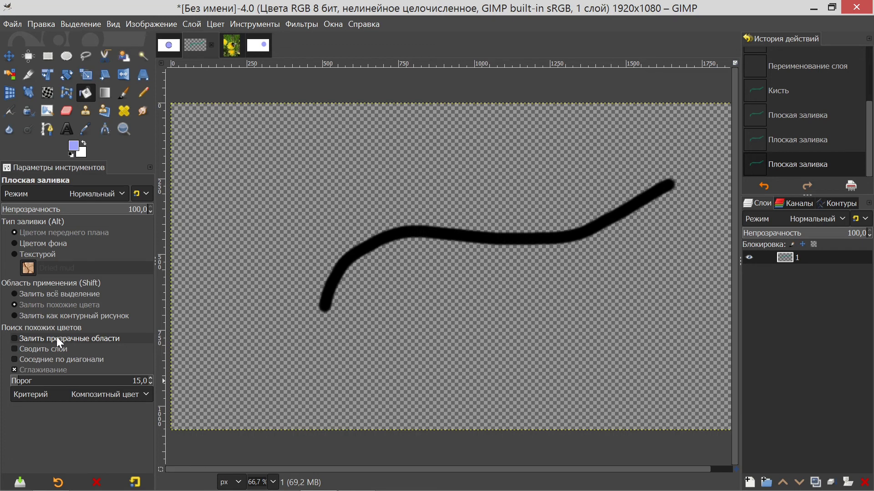
left_click(20, 338)
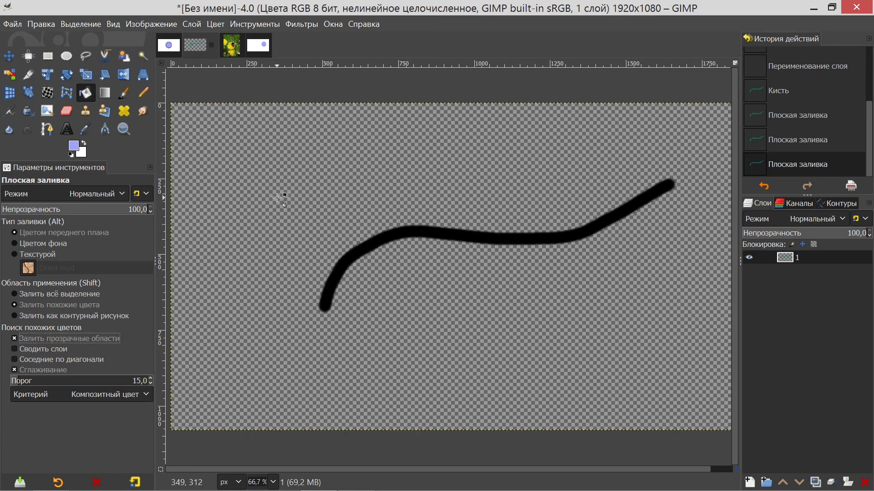
left_click(278, 199)
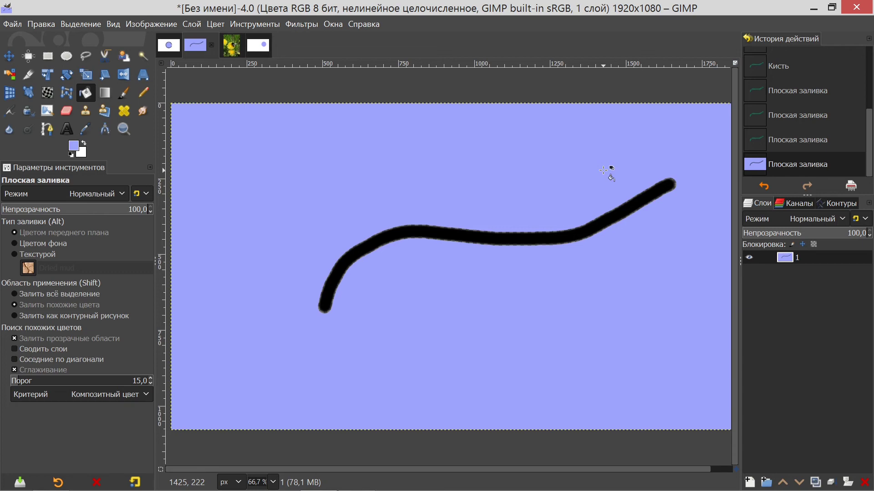
left_click(755, 140)
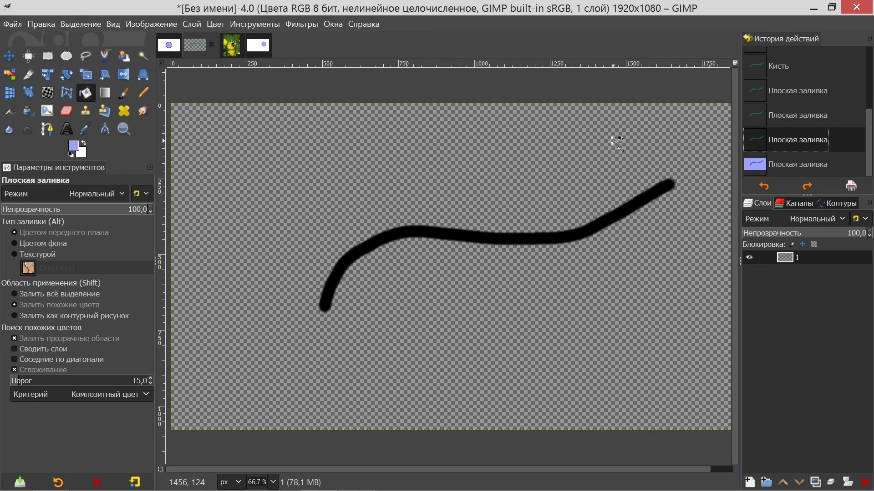
- With Fill transparent areas unchecked, recolour the black stroke light blue and return to the circle image
left_click(12, 338)
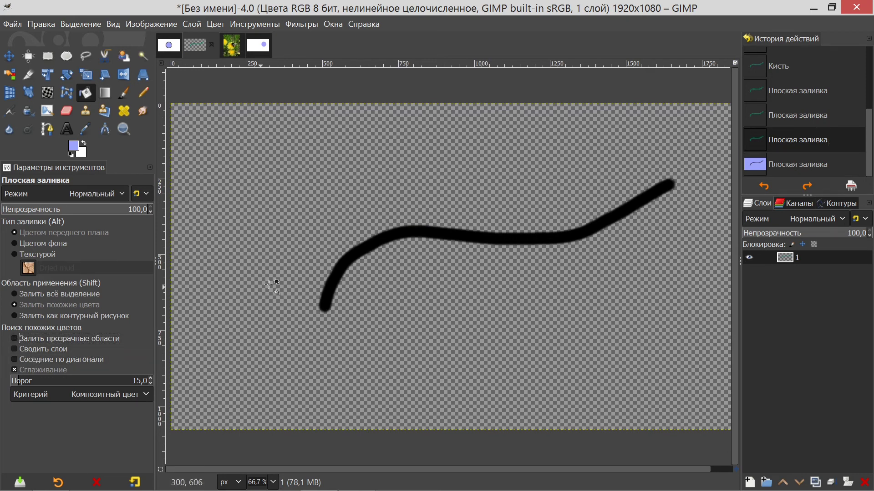
left_click(350, 214)
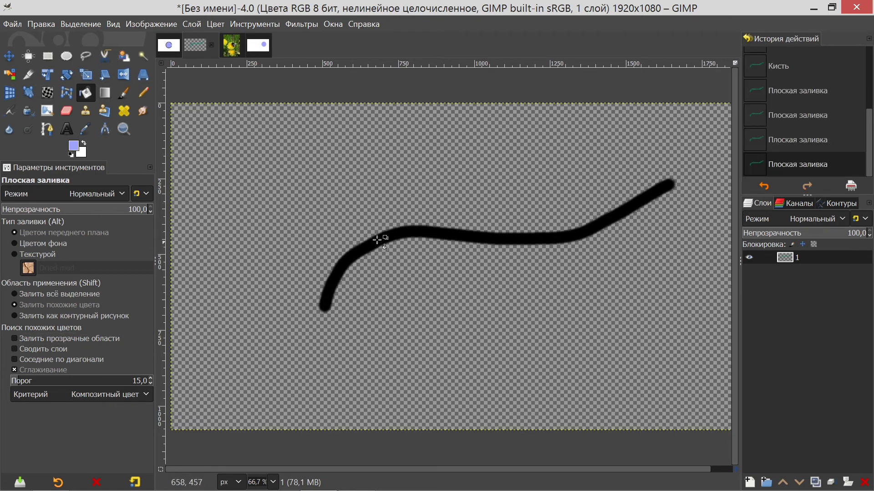
left_click(426, 275)
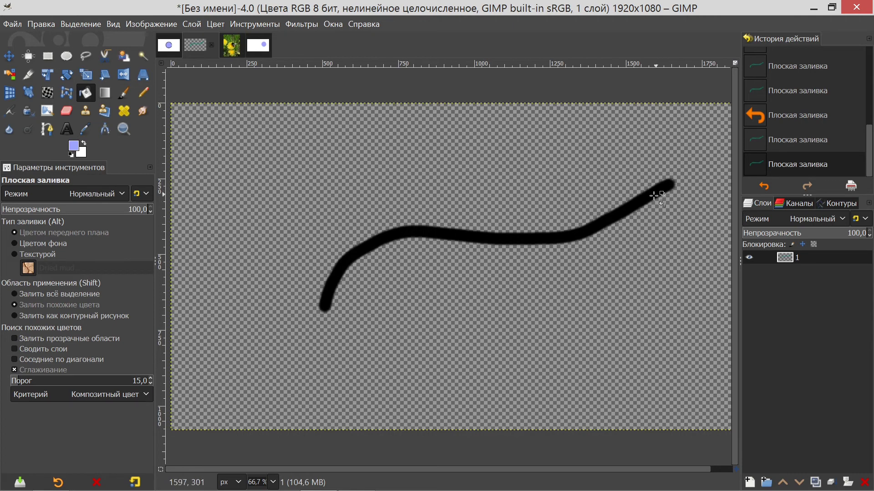
left_click(341, 271)
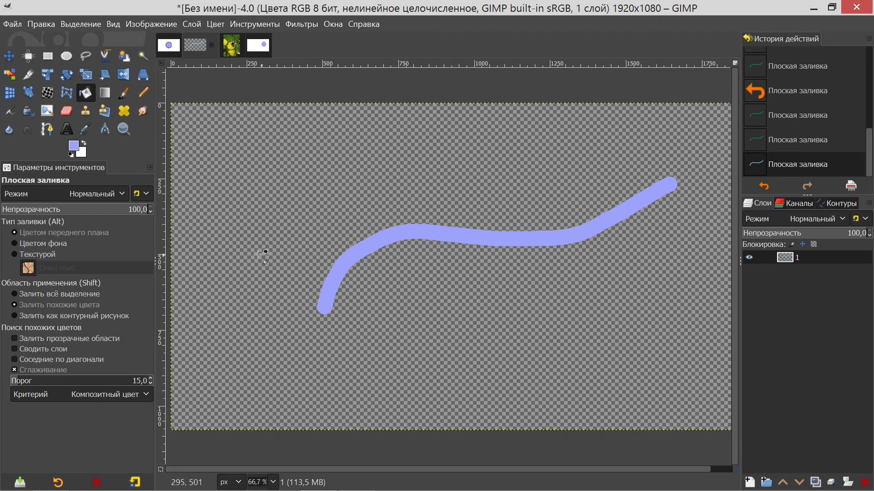
left_click(259, 49)
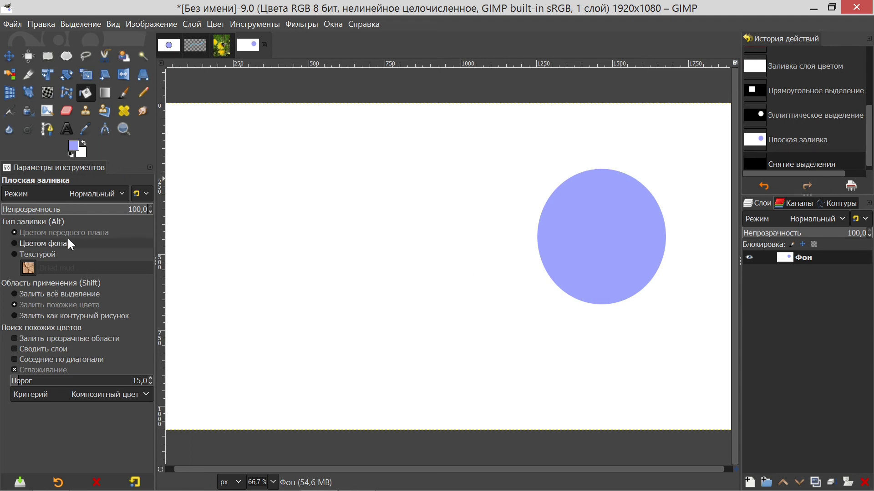
- Cover the circle with a white background-colour fill and add a new white layer, Слой
left_click_drag(82, 152, 609, 239)
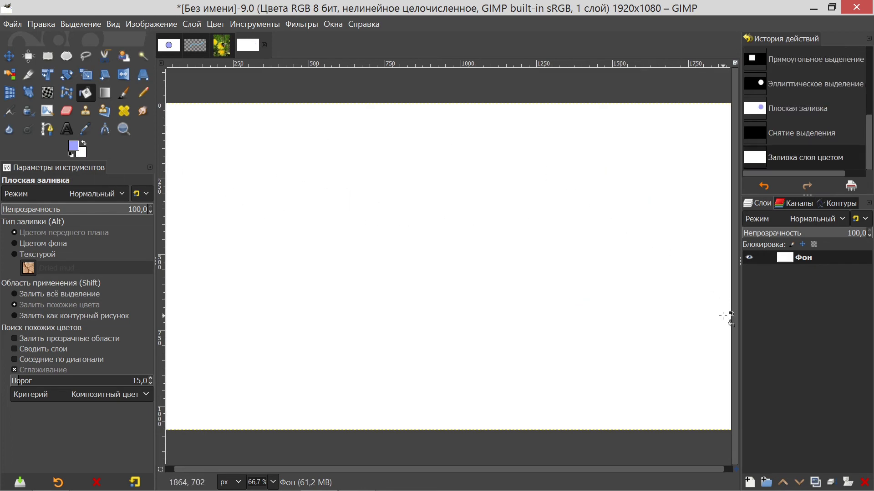
left_click(749, 483)
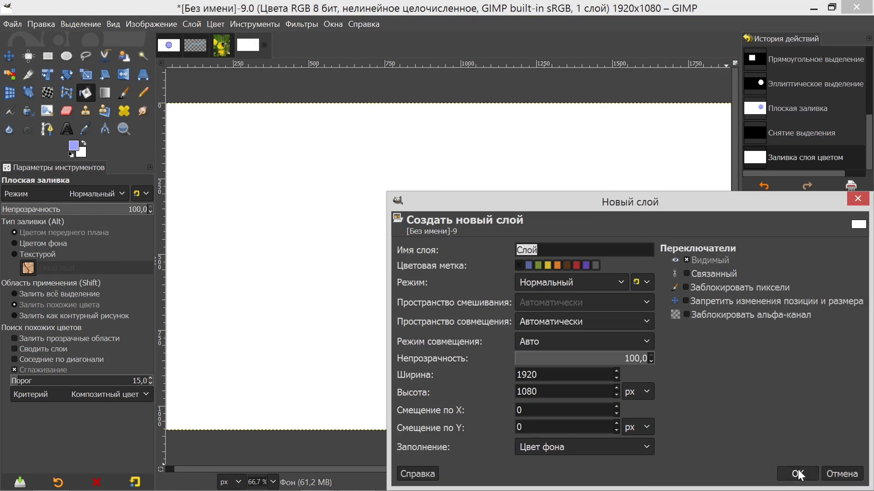
left_click(798, 471)
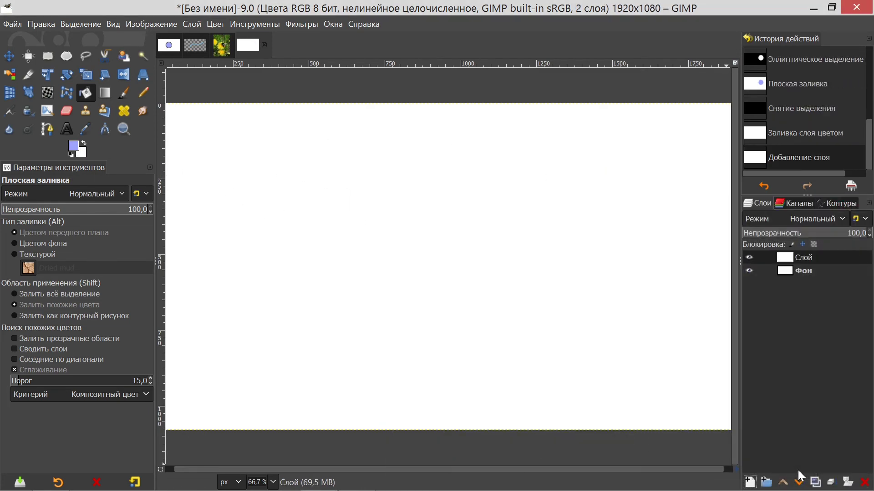
left_click(48, 55)
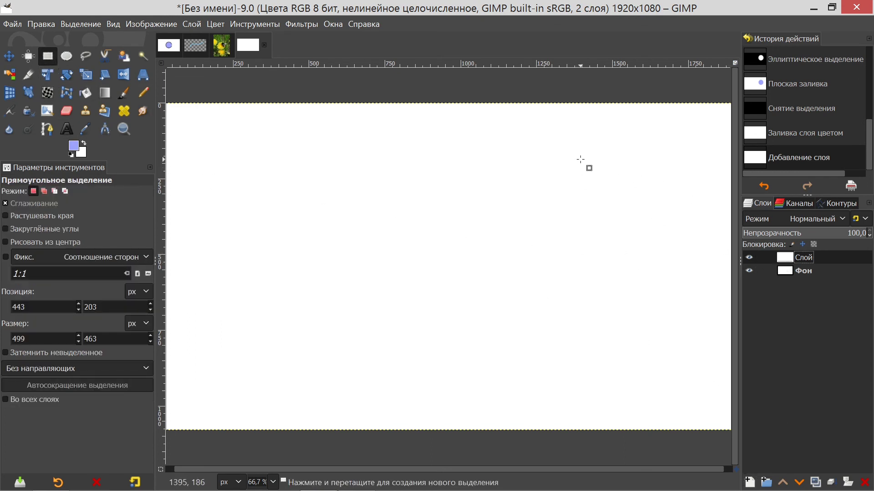
- Select a rectangle on Слой and fill it black by dragging the black foreground colour in
mouse_move(580, 159)
left_mouse_down()
mouse_move(661, 258)
mouse_move(693, 268)
left_mouse_up()
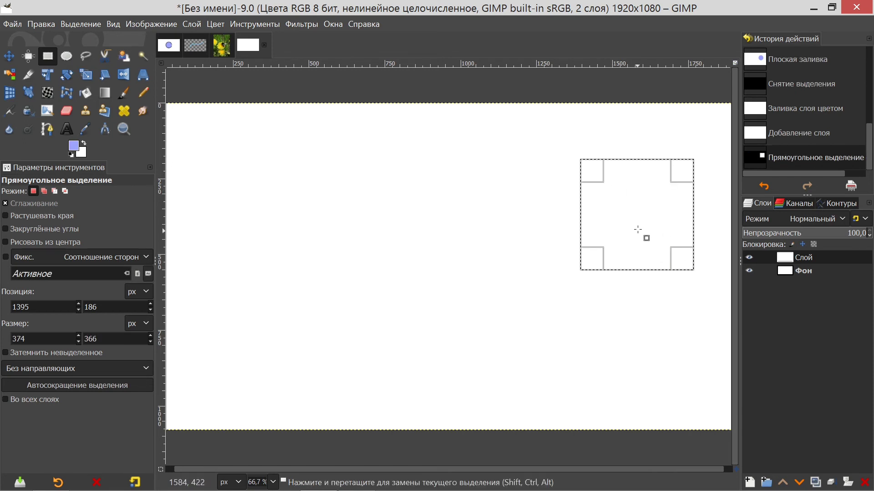
mouse_move(637, 223)
left_mouse_down()
mouse_move(591, 216)
mouse_move(493, 234)
left_mouse_up()
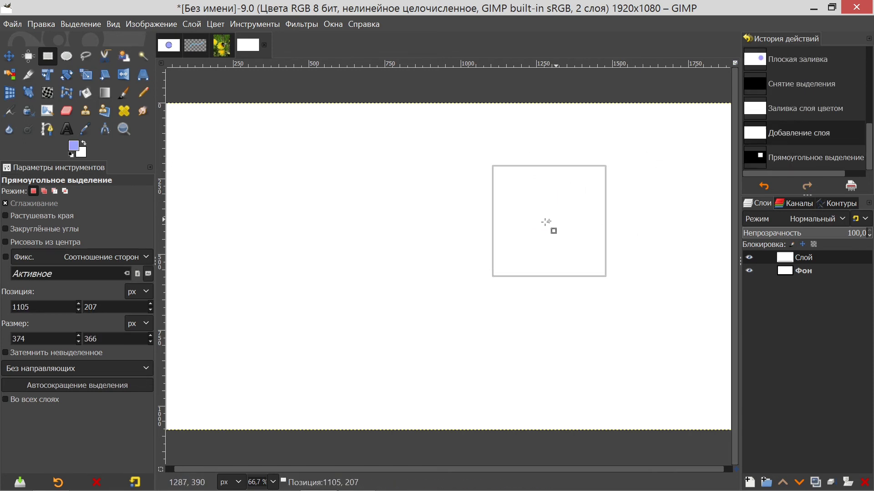
left_click_drag(556, 269, 612, 314)
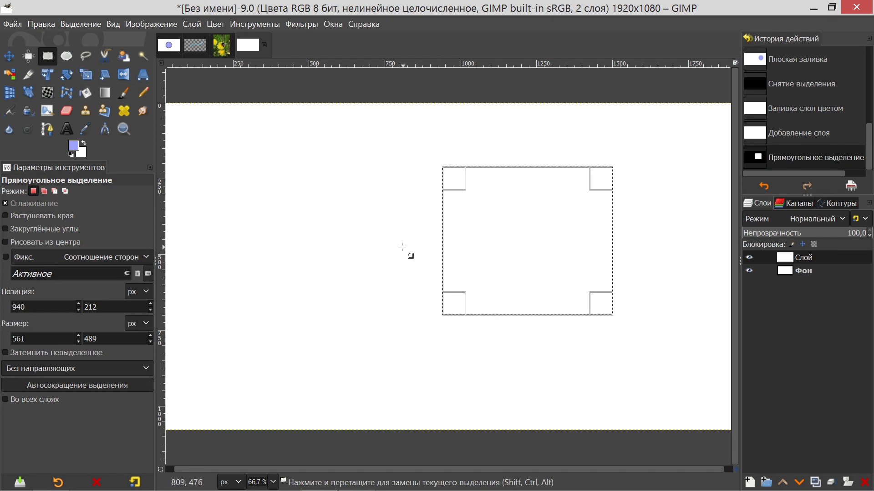
left_click(77, 147)
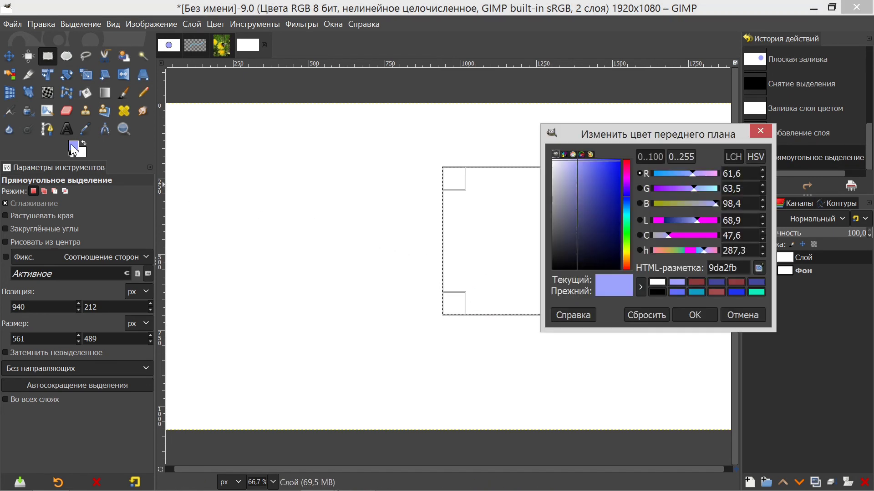
left_click(657, 292)
left_click(695, 315)
left_click_drag(73, 146, 538, 228)
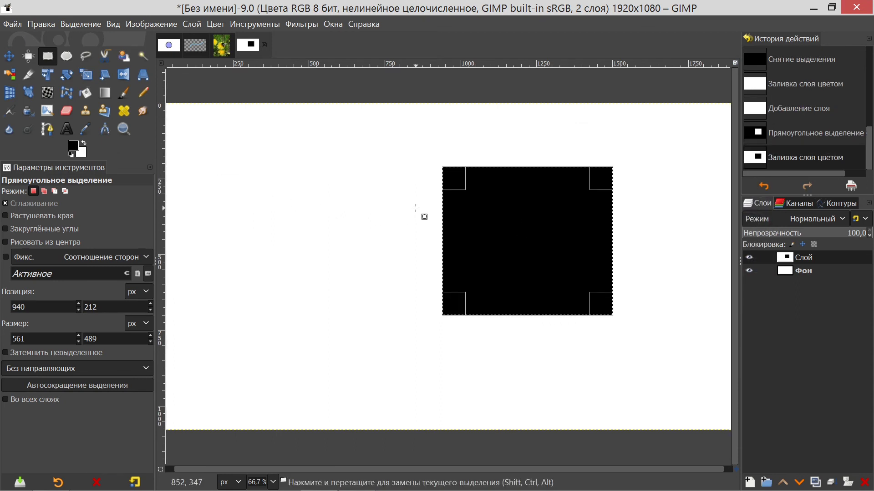
- Toggle Слой visibility to check the rectangle, clear the selection, and make Фон active
left_click(749, 258)
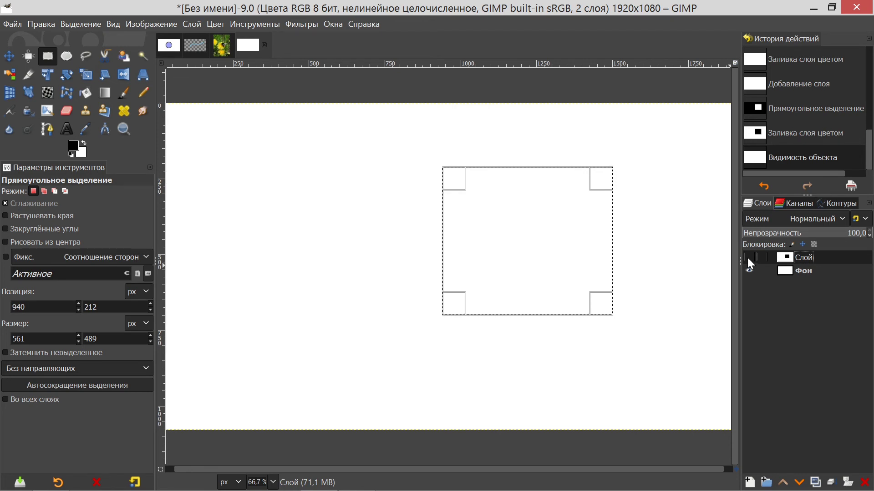
left_click(750, 258)
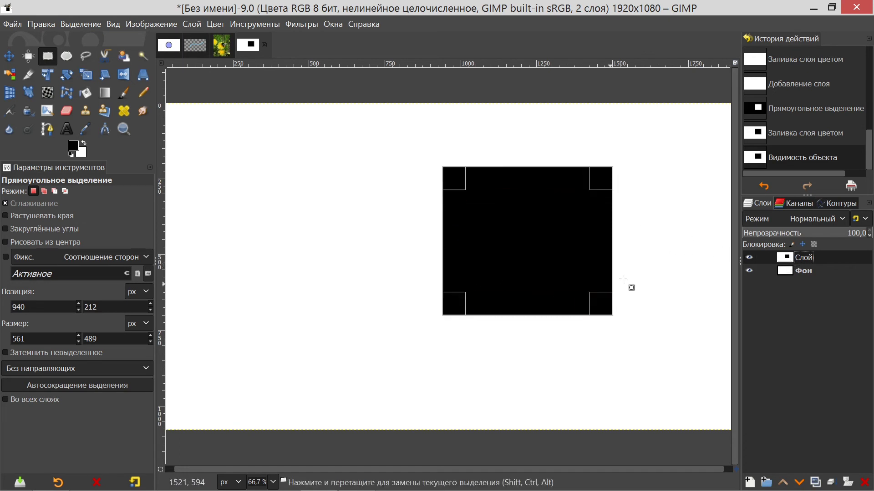
left_click(69, 24)
left_click(91, 55)
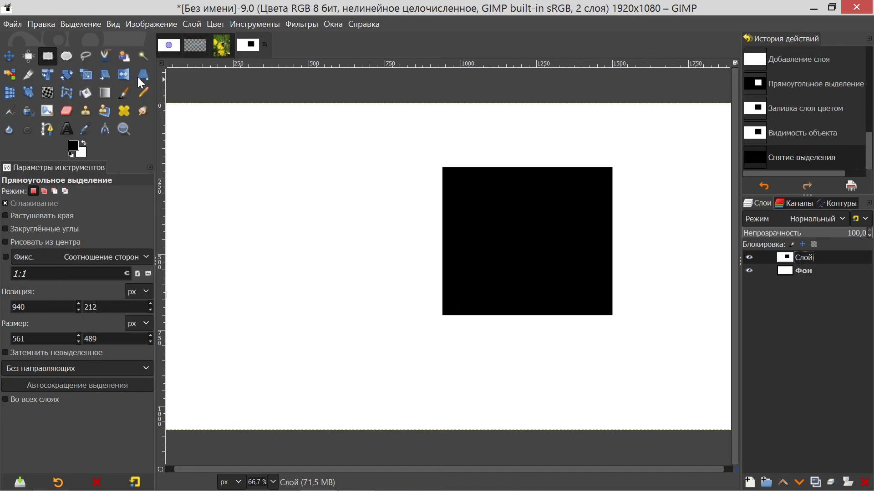
left_click(749, 271, "shift")
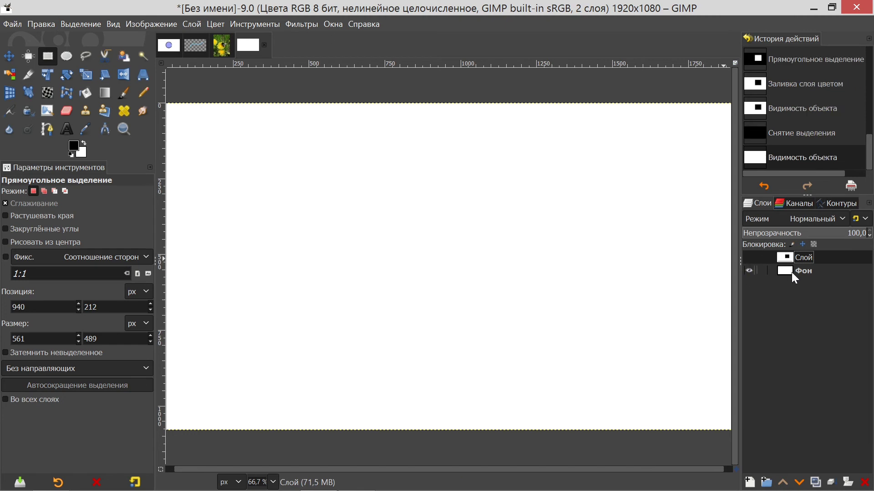
left_click(800, 273)
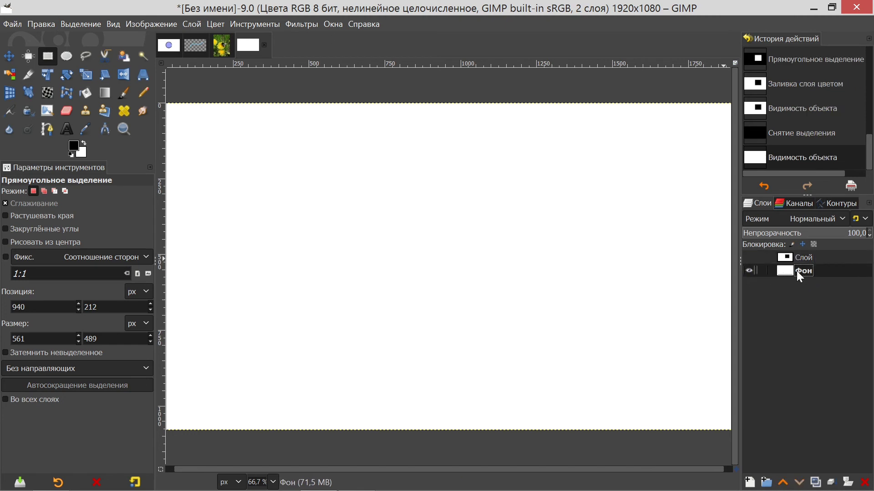
left_click(749, 257)
left_click(748, 257)
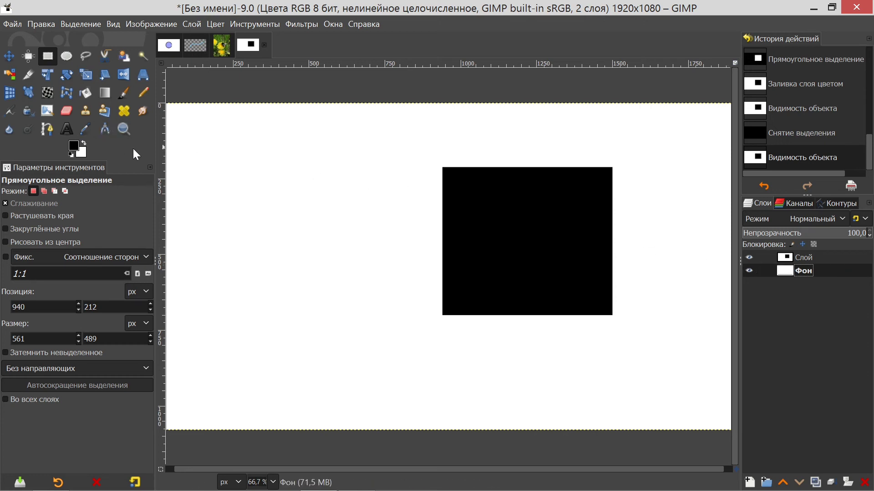
left_click(85, 93)
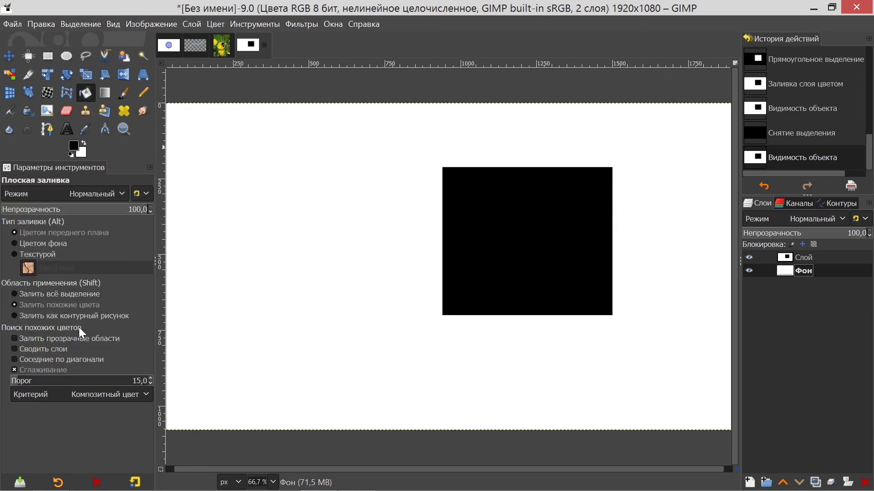
left_click(136, 483)
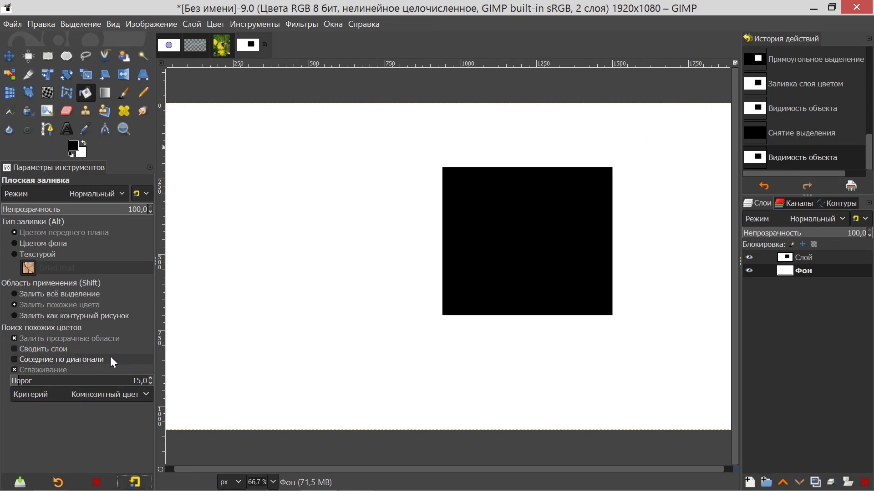
left_click(14, 349)
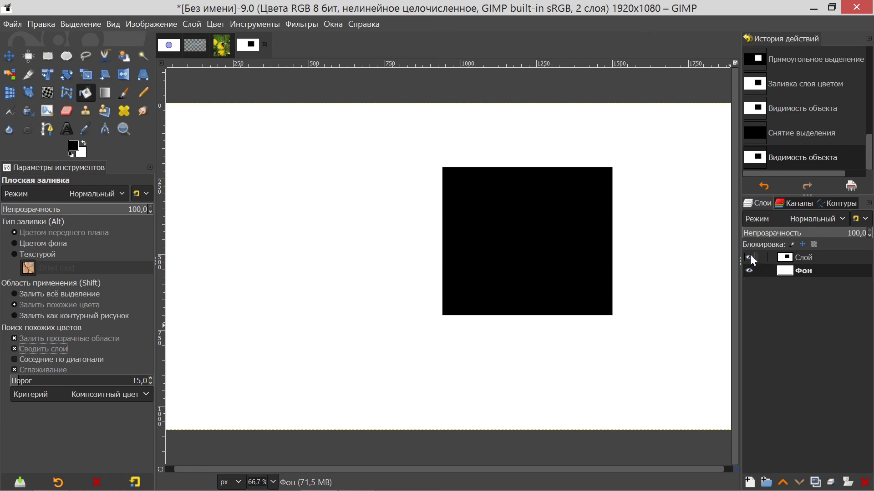
left_click(750, 258)
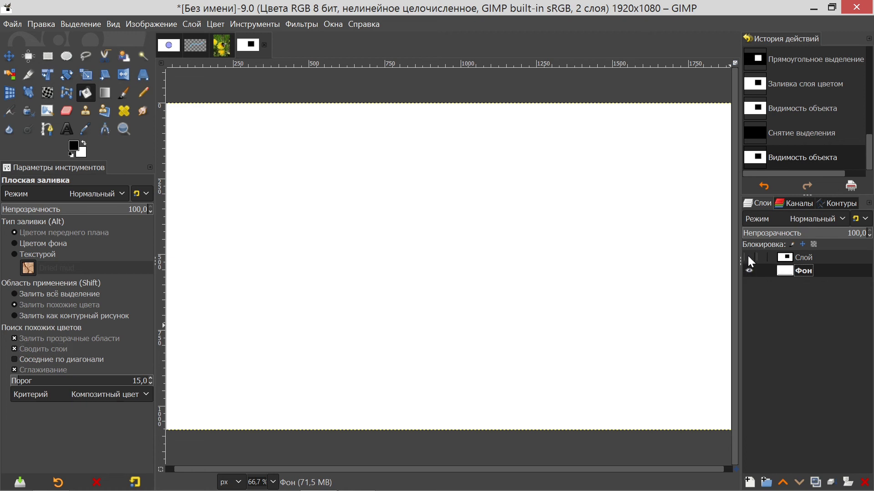
left_click(749, 258)
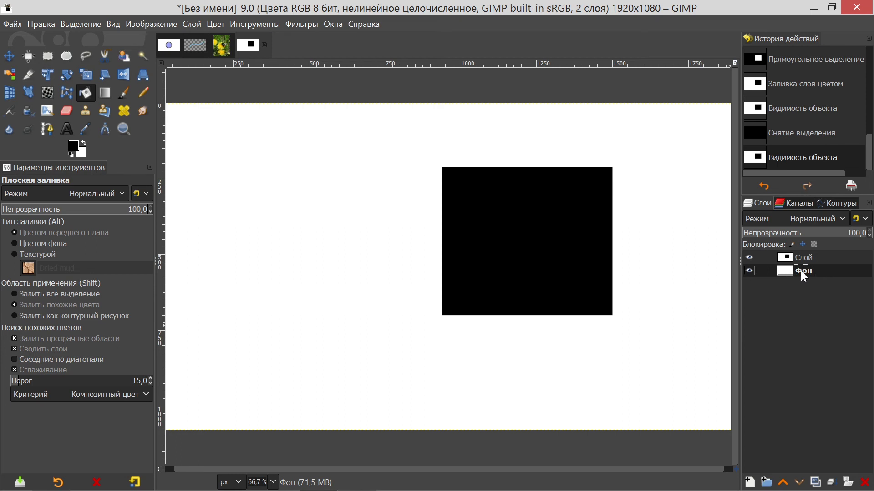
left_click(749, 258)
left_click(749, 258)
- Set the foreground to lavender and sample-merged fill Фон around the square's footprint
left_click(73, 150)
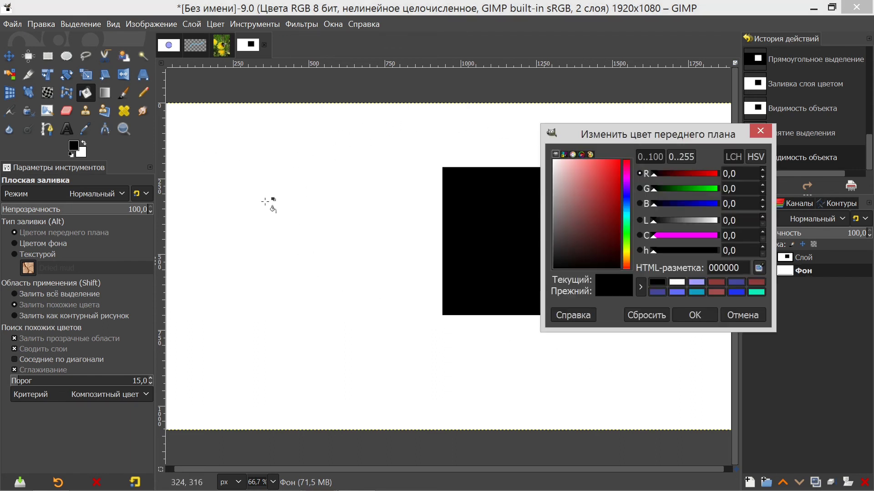
left_click(696, 283)
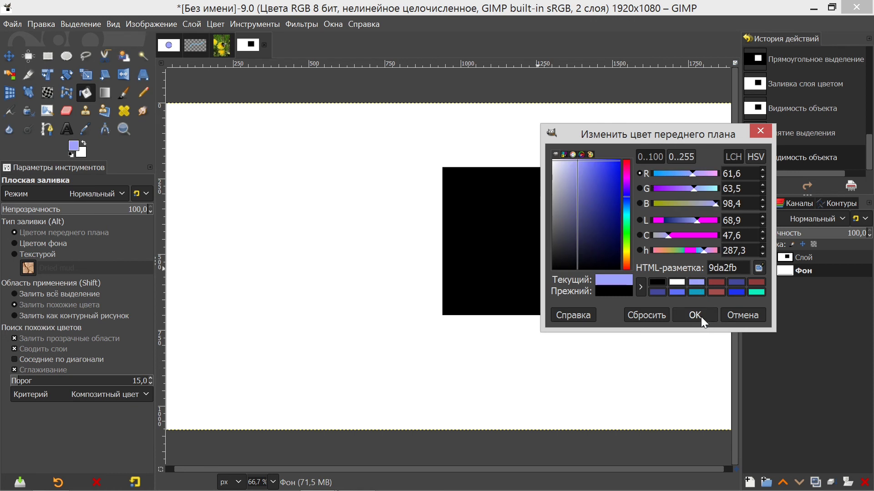
left_click(694, 315)
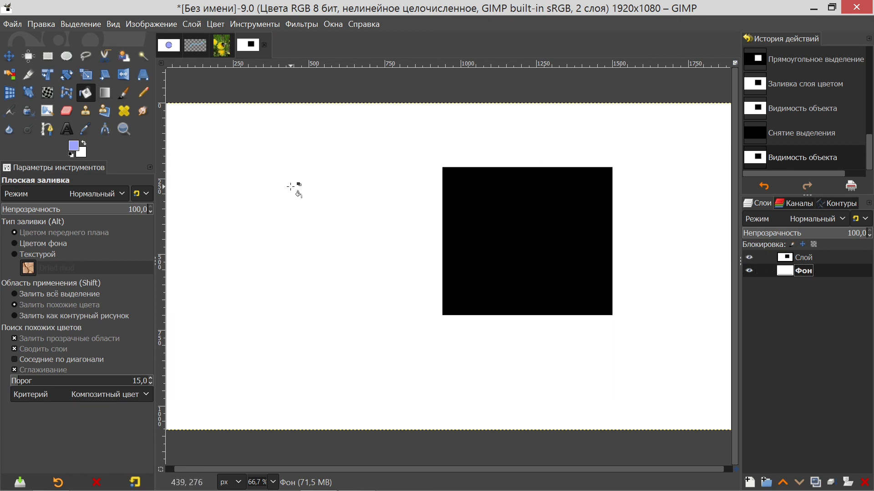
left_click(291, 187)
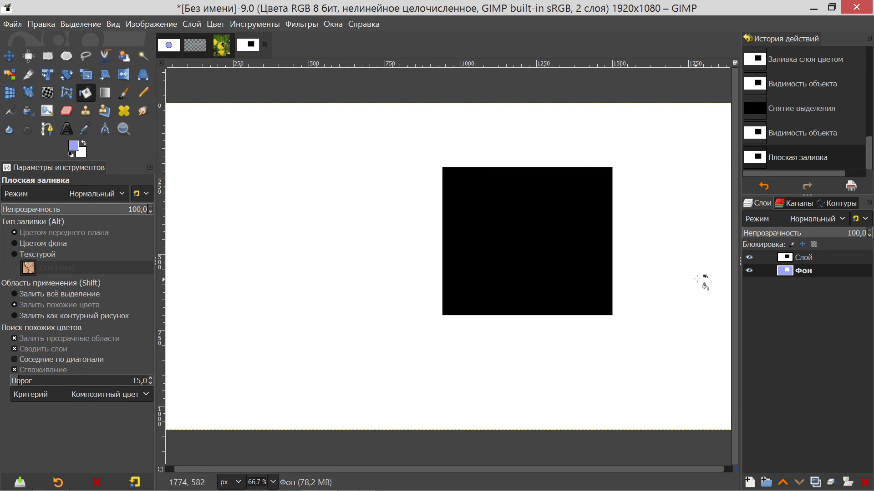
- Toggle Слой visibility to check the lavender fill, then switch to the IMG_5954 bee photo
left_click(749, 258)
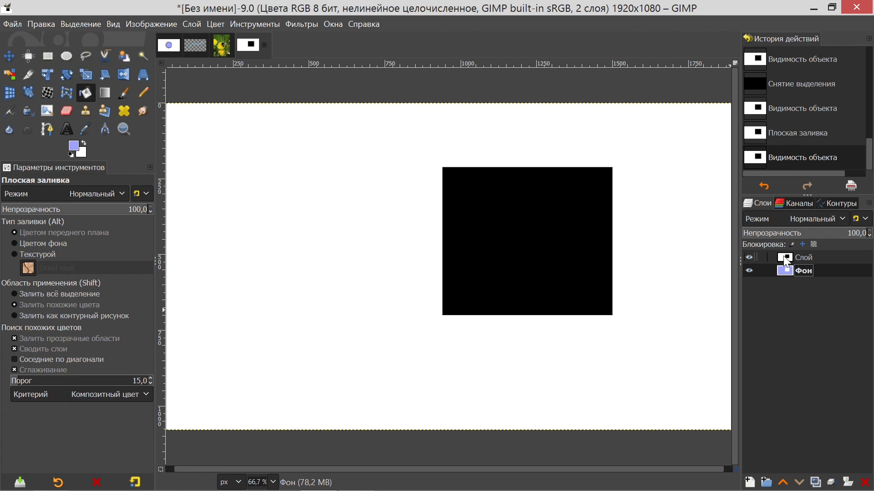
left_click(750, 258)
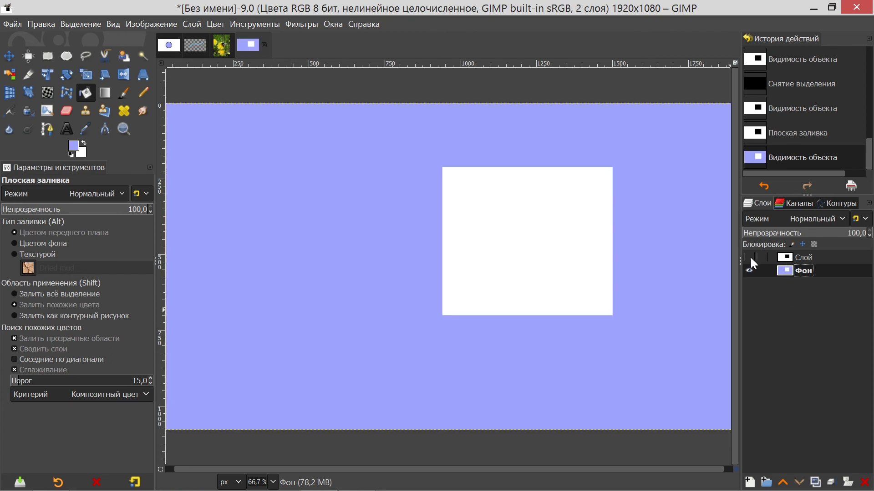
left_click(751, 258)
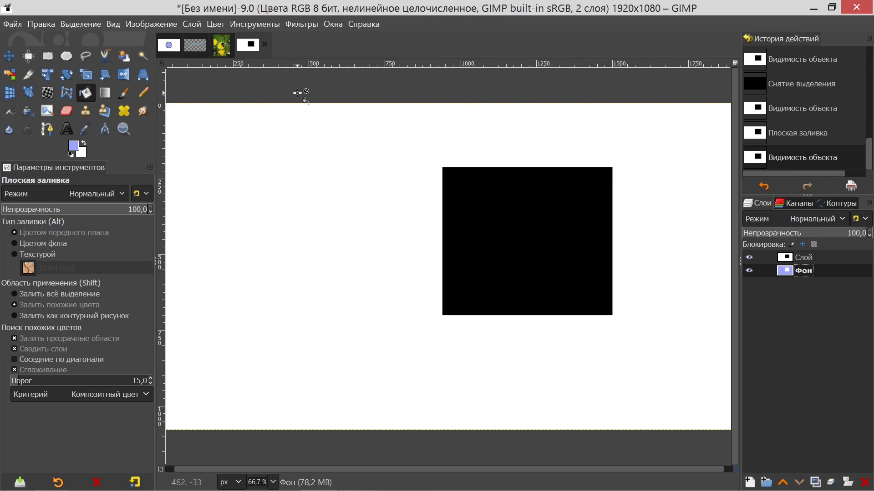
left_click(221, 47)
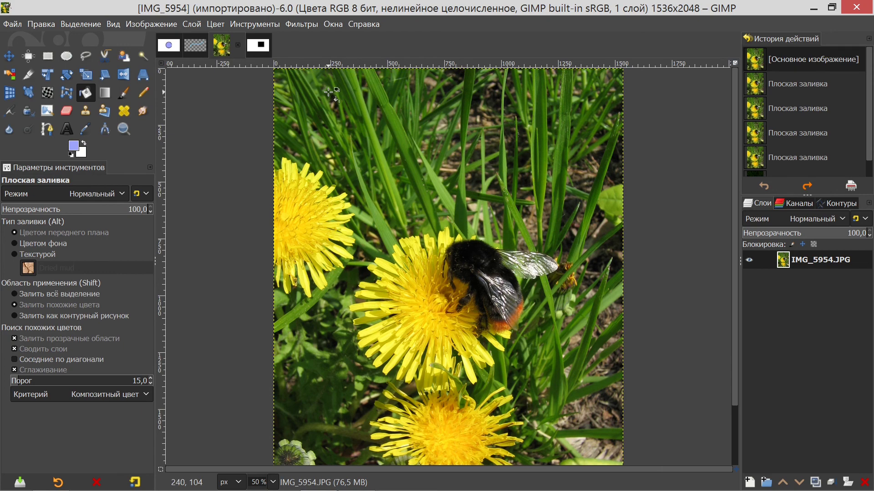
- Reset Bucket Fill options, zoom to 100%, and fill two dandelion petal spots black
left_click(142, 480)
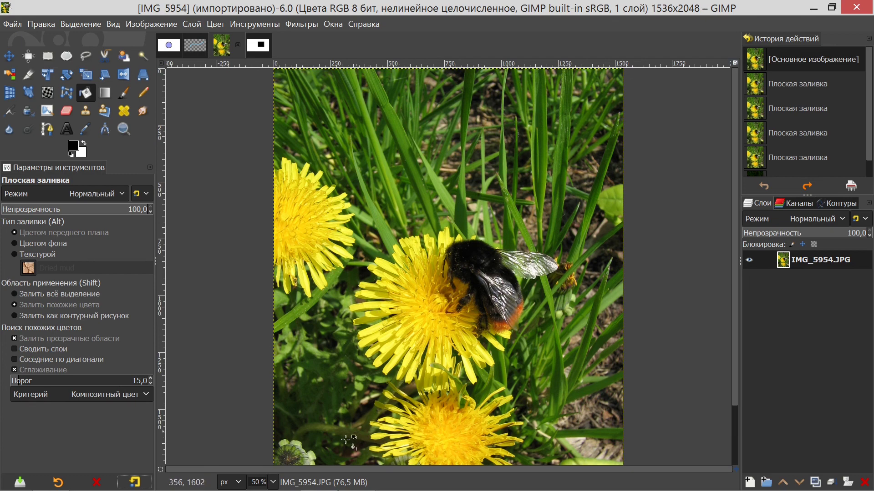
key("1")
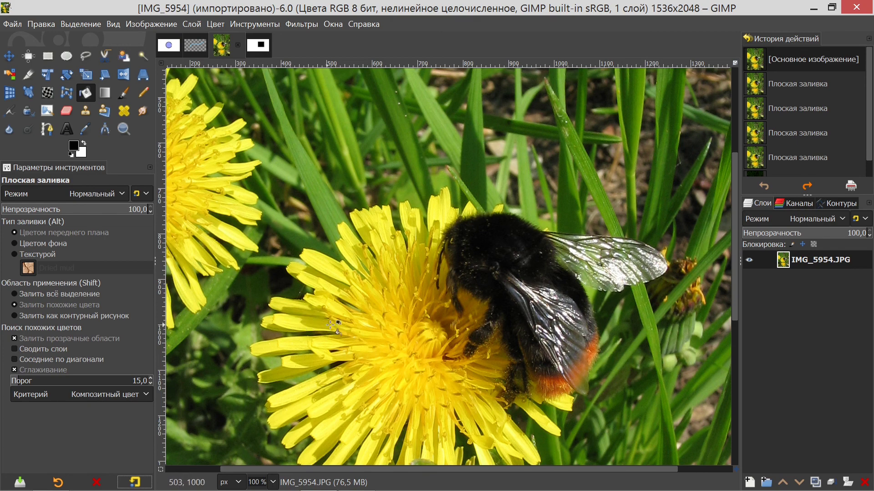
left_click(305, 326)
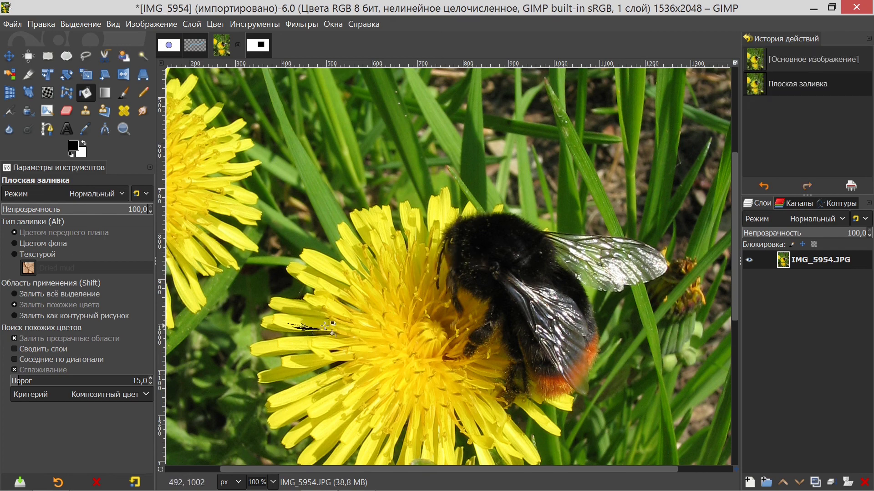
left_click(324, 268)
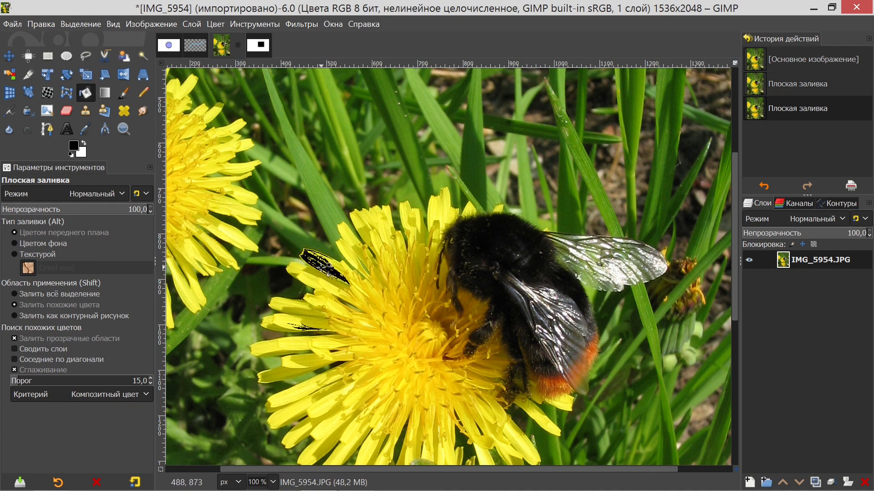
- Raise the threshold to 135,1, fill the petal black again, and zoom out to 50%
left_click_drag(45, 384, 84, 385)
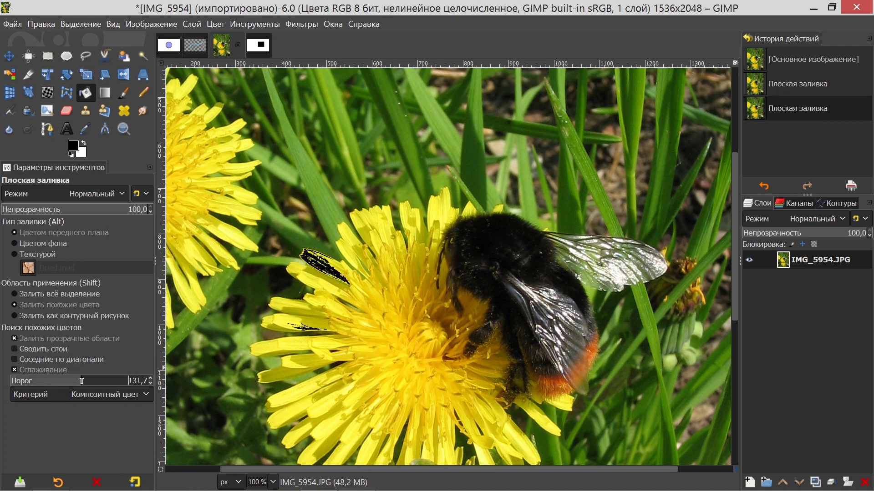
left_click(316, 285)
scroll(423, 313, "down", 4)
scroll(422, 312, "down", 1)
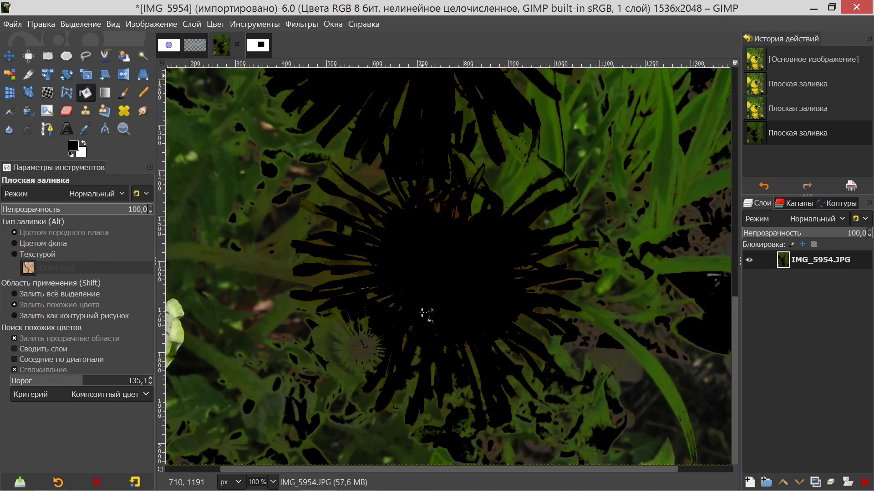
key("minus")
key("minus")
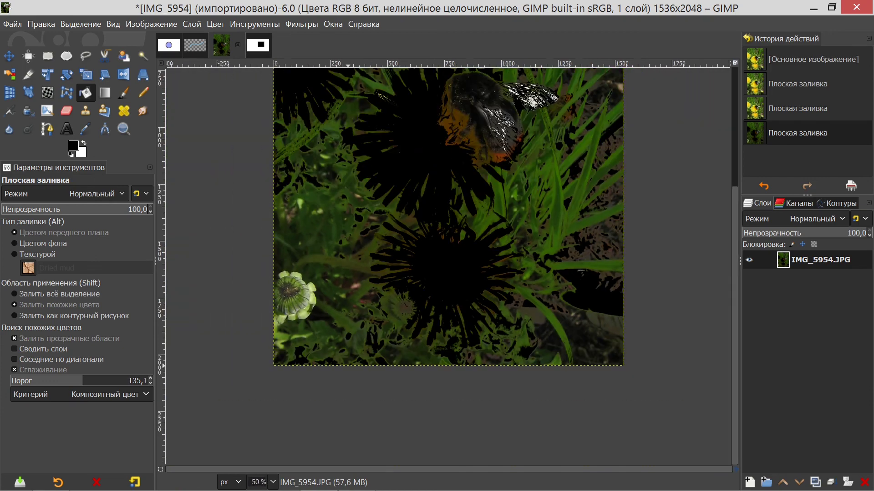
left_click_drag(734, 323, 749, 233)
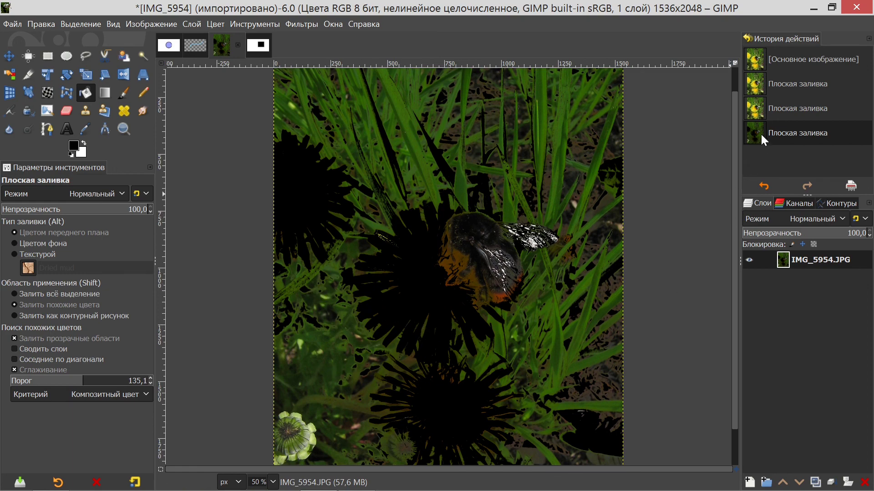
- Revert to the earlier Плоская заливка state, fill the photo black at threshold 255, then open кольцо.xcf
left_click(753, 111)
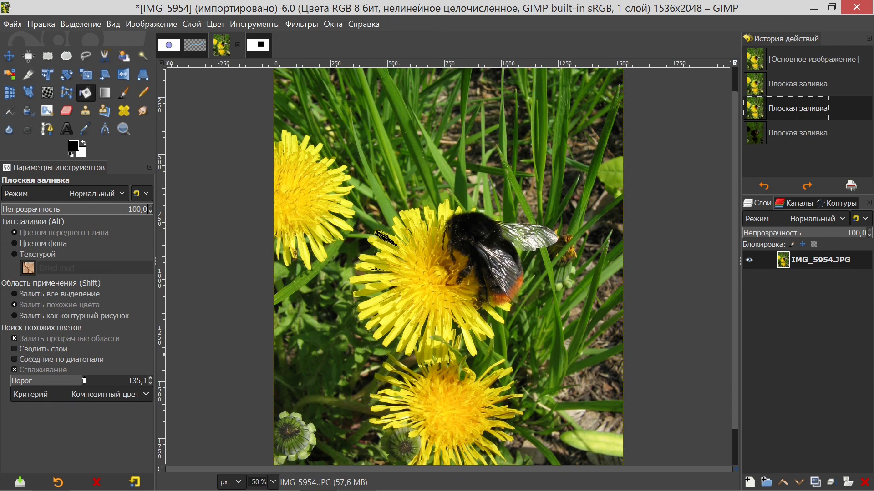
left_click_drag(83, 381, 158, 382)
scroll(371, 334, "up", 1)
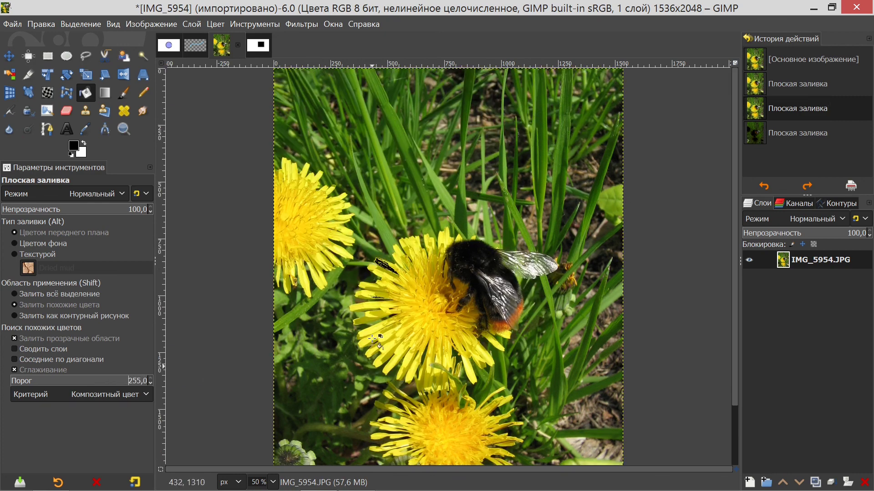
left_click(369, 333)
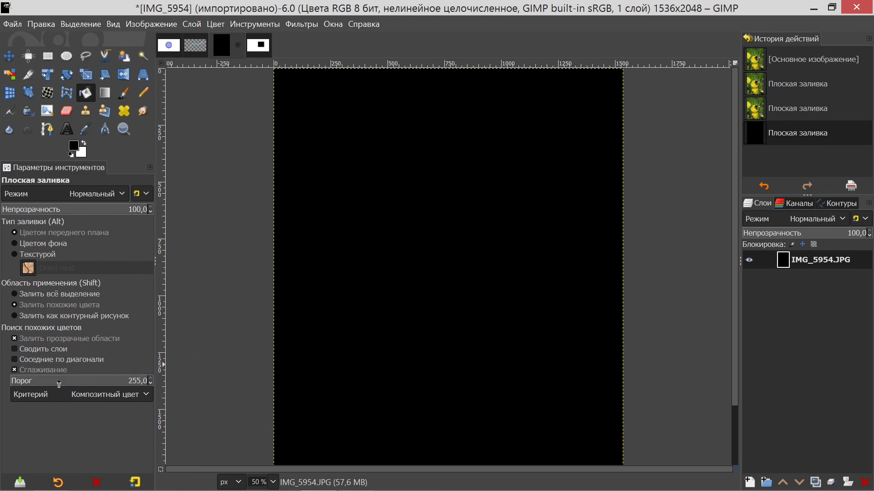
left_click(169, 47)
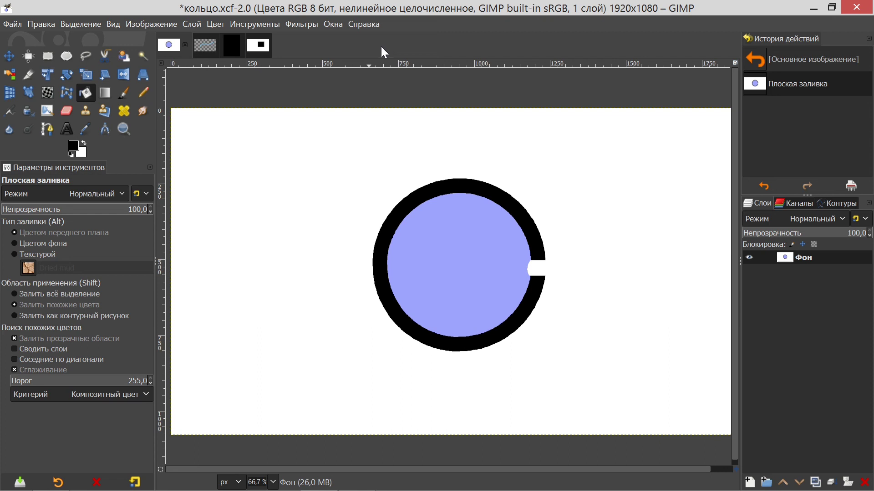
left_click(40, 24)
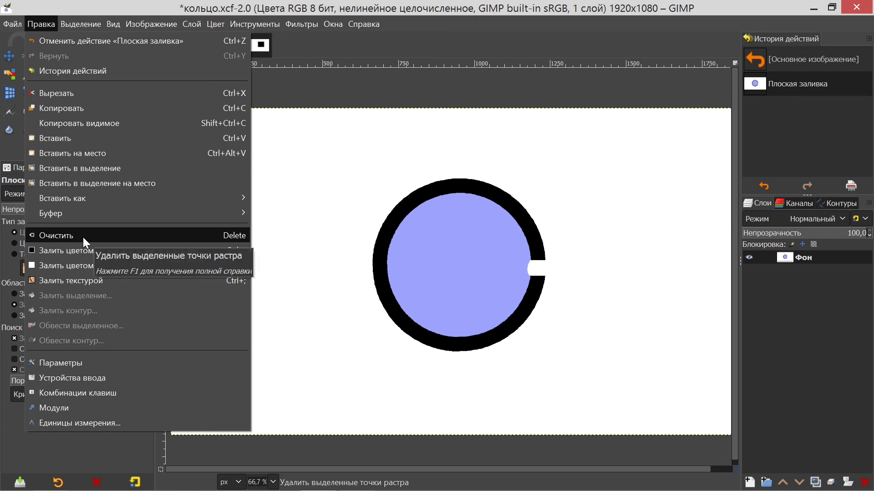
left_click(344, 52)
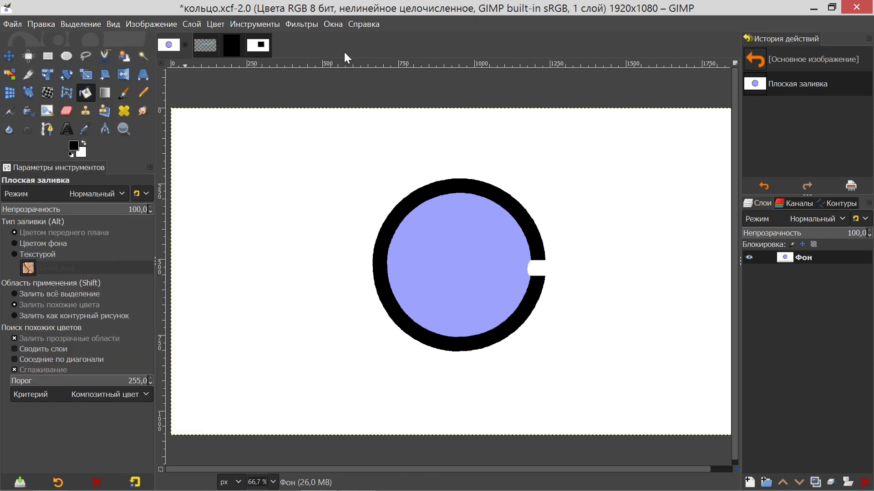
left_click(42, 25)
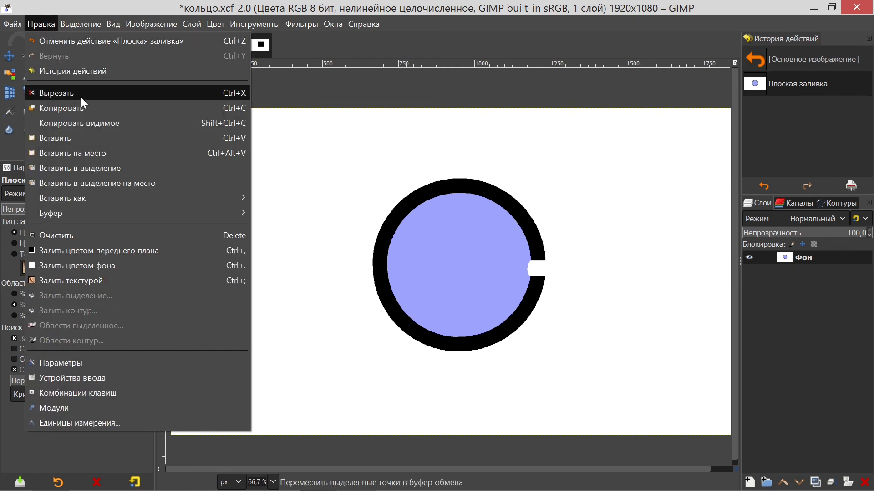
left_click(338, 52)
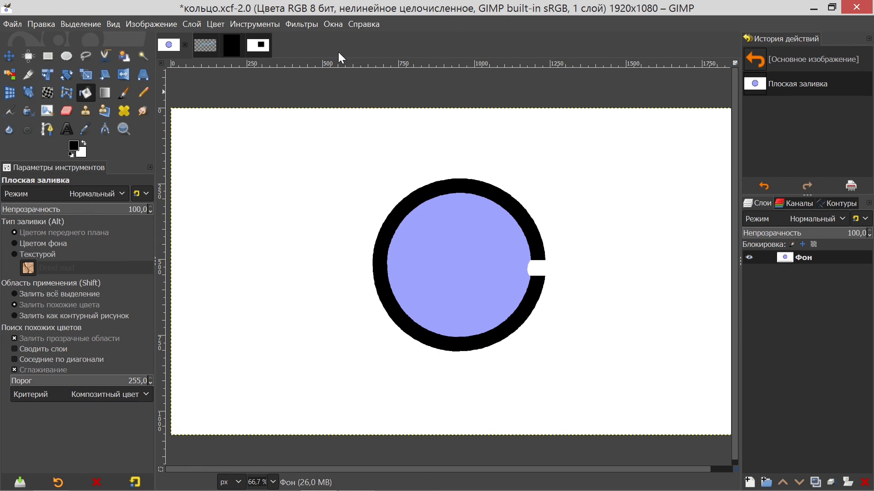